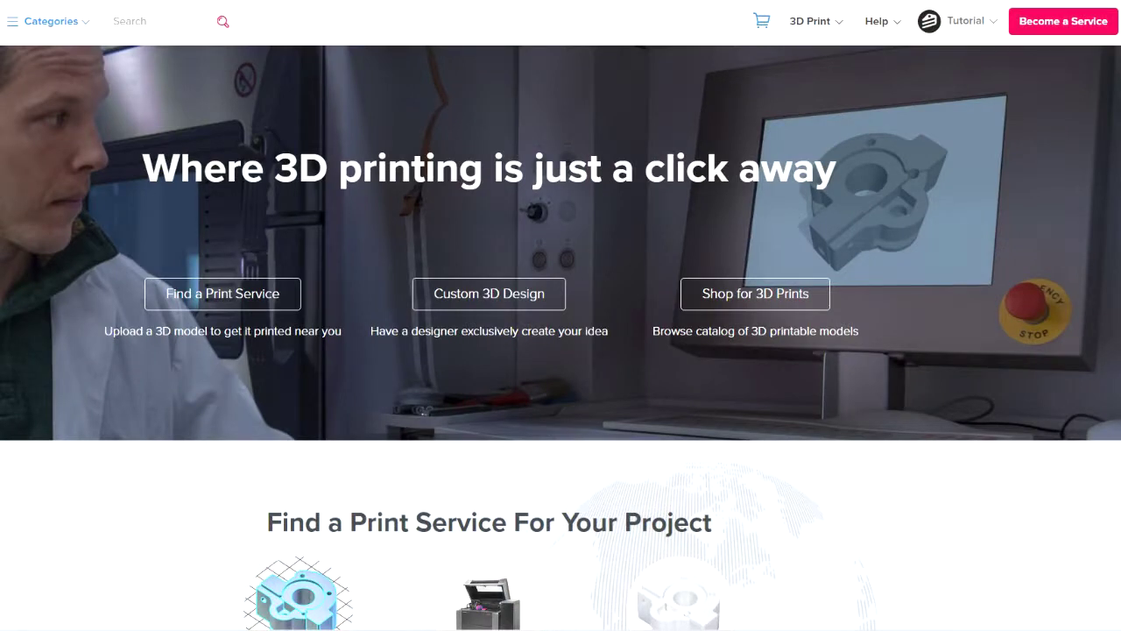
Start registering a new print service from the Put Your 3D Printer to Work page
mouse_move(1109, 29)
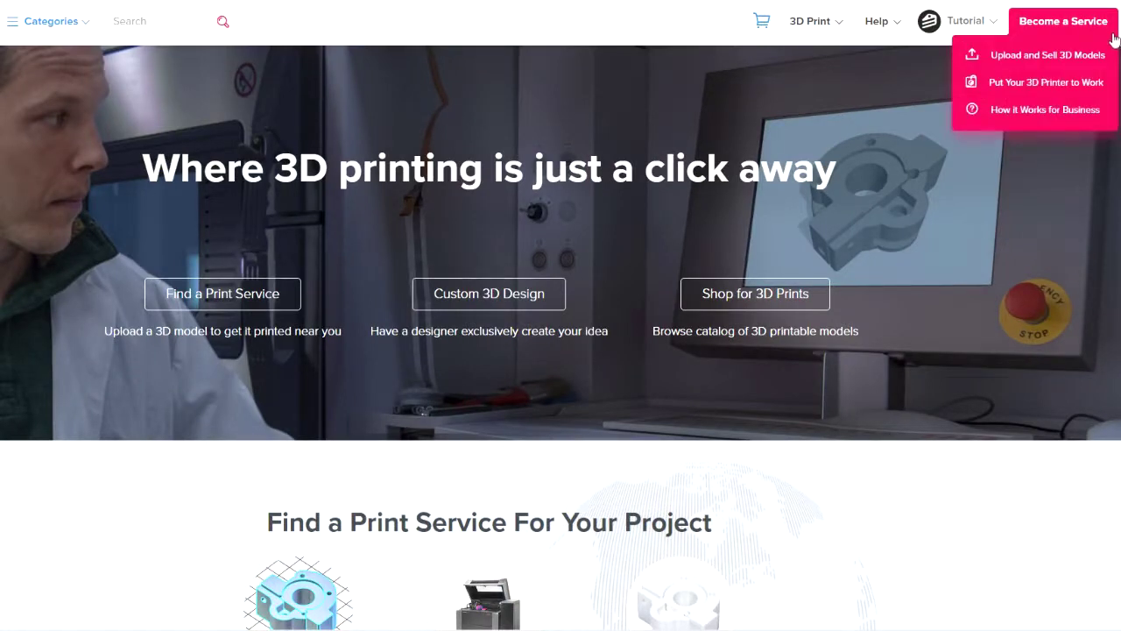
left_click(1109, 91)
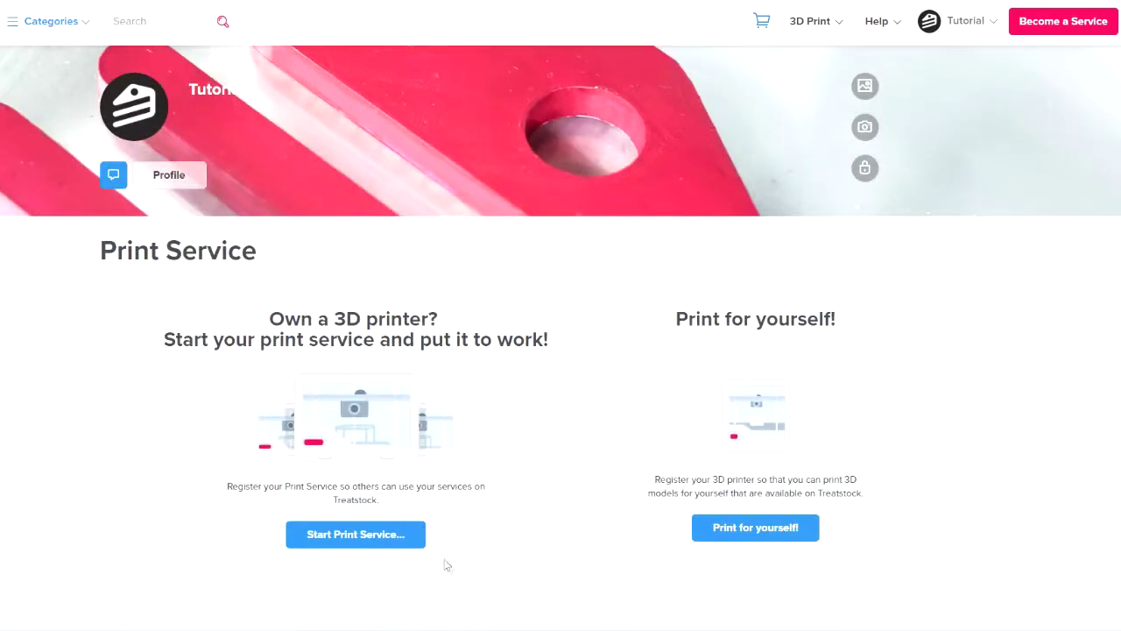
left_click(419, 547)
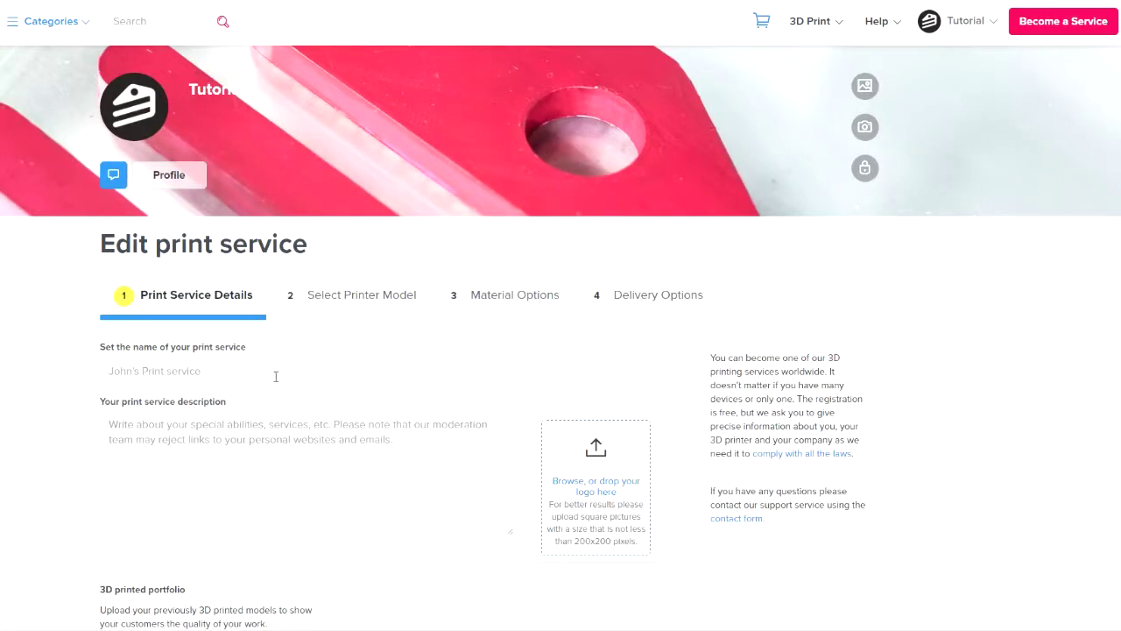
Enter the service name, paste the high-quality fast-turnaround description, and drop in a logo image
left_click(276, 377)
type("John's Print Service")
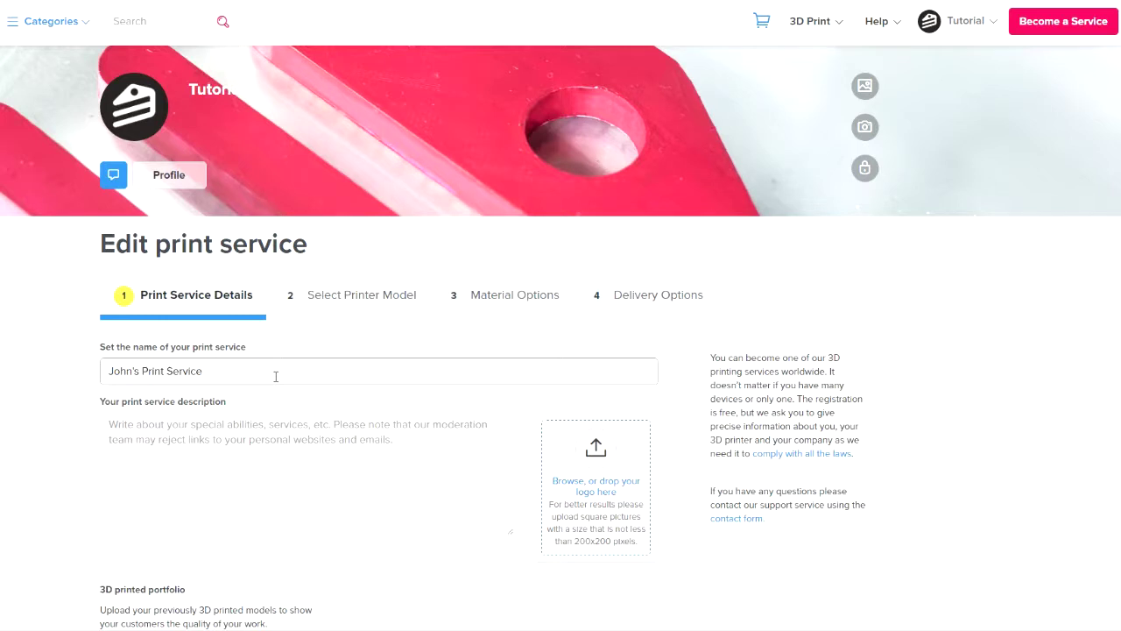
left_click(291, 425)
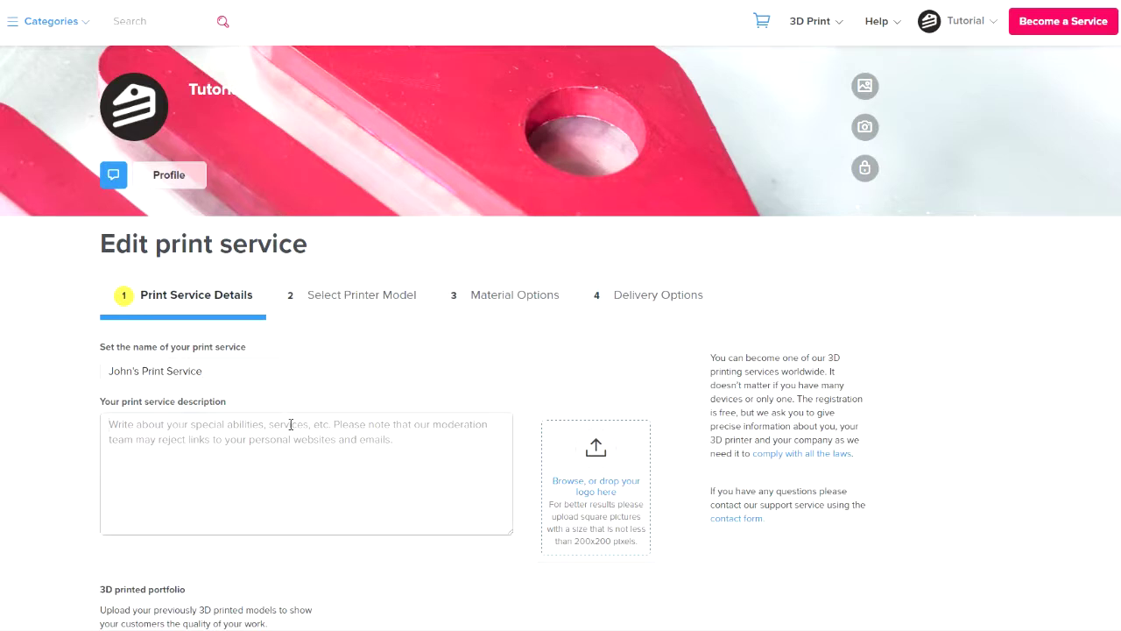
type("We are capable of producing prints to a high quality and with fast turnaround times! Choose us to print your next project for you!")
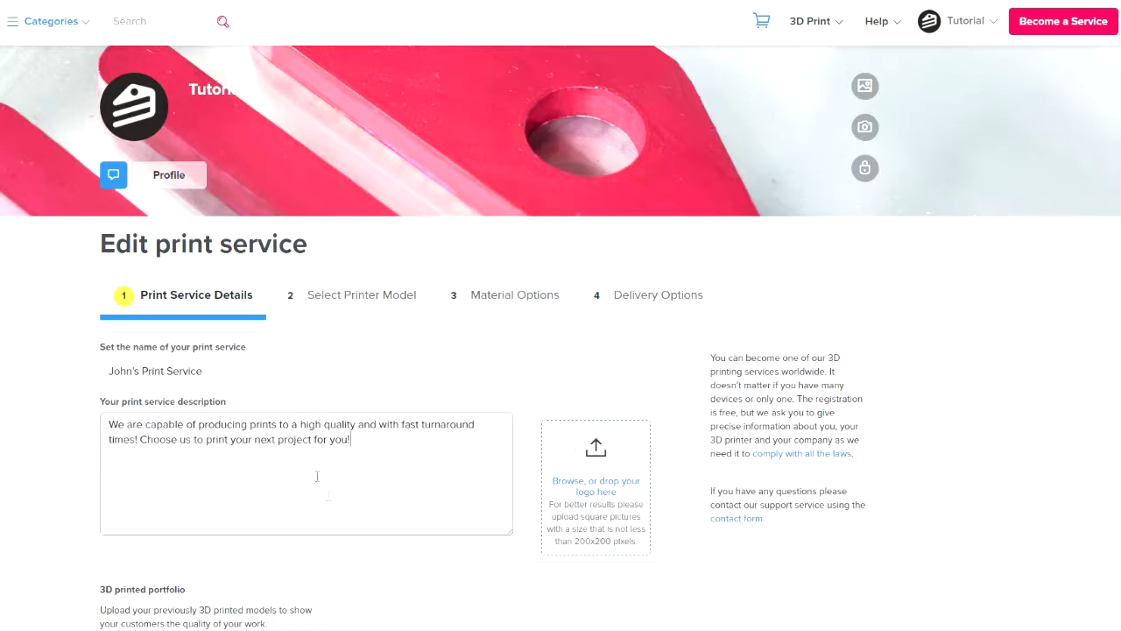
scroll(317, 476, "down", 1)
left_click_drag(88, 630, 586, 445)
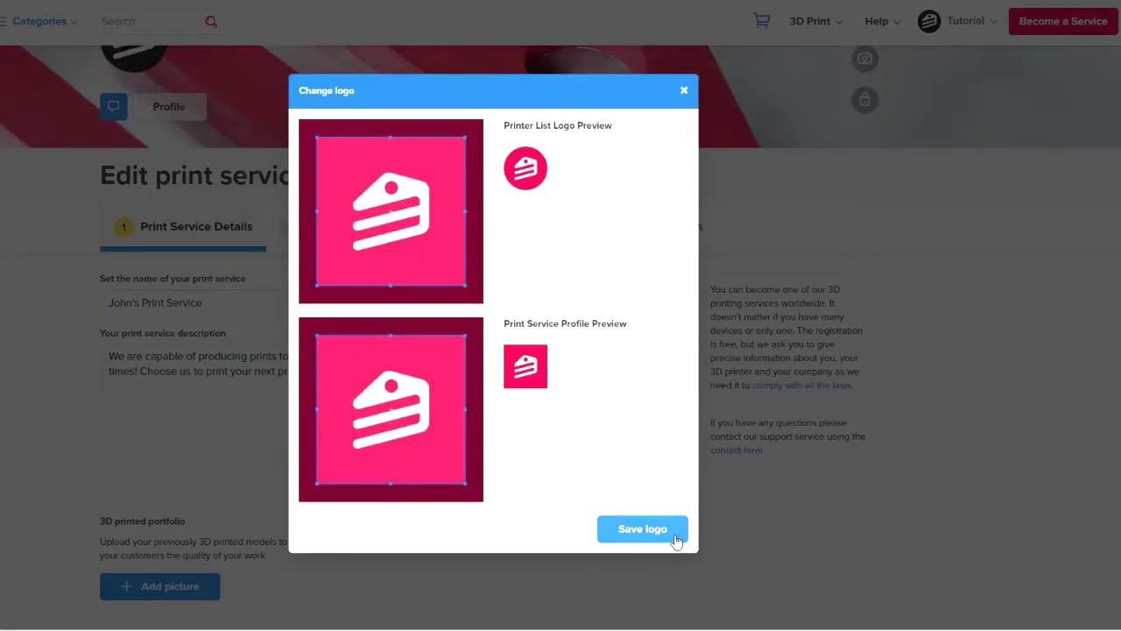
Save the cropped pink cake logo and add a photo to the 3D printed portfolio
left_click(677, 540)
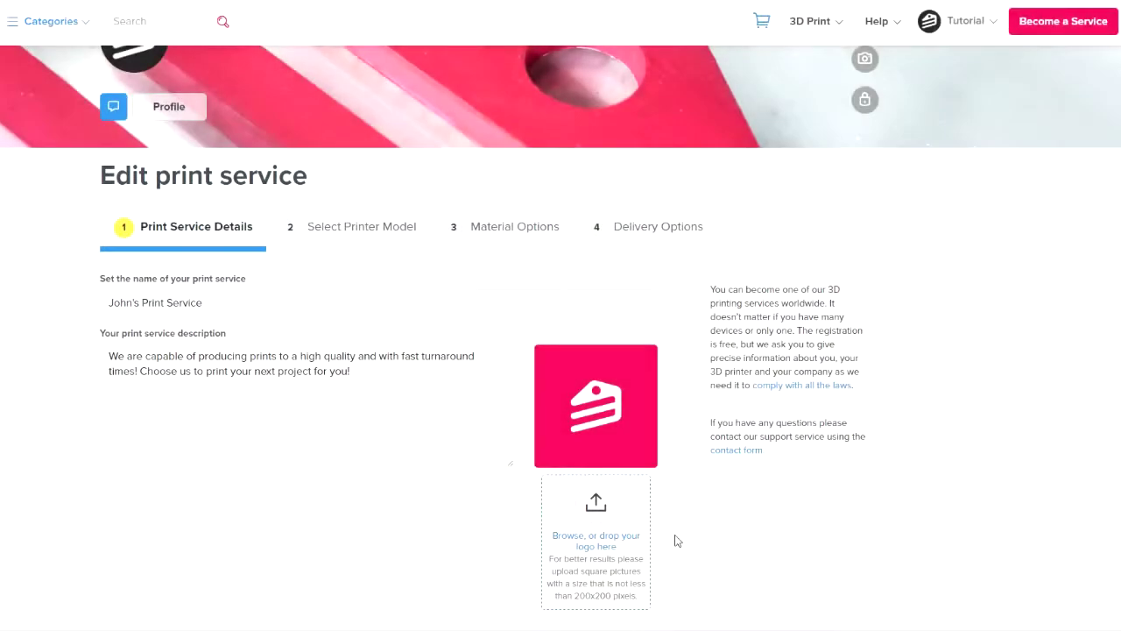
scroll(675, 541, "down", 3)
scroll(675, 541, "down", 1)
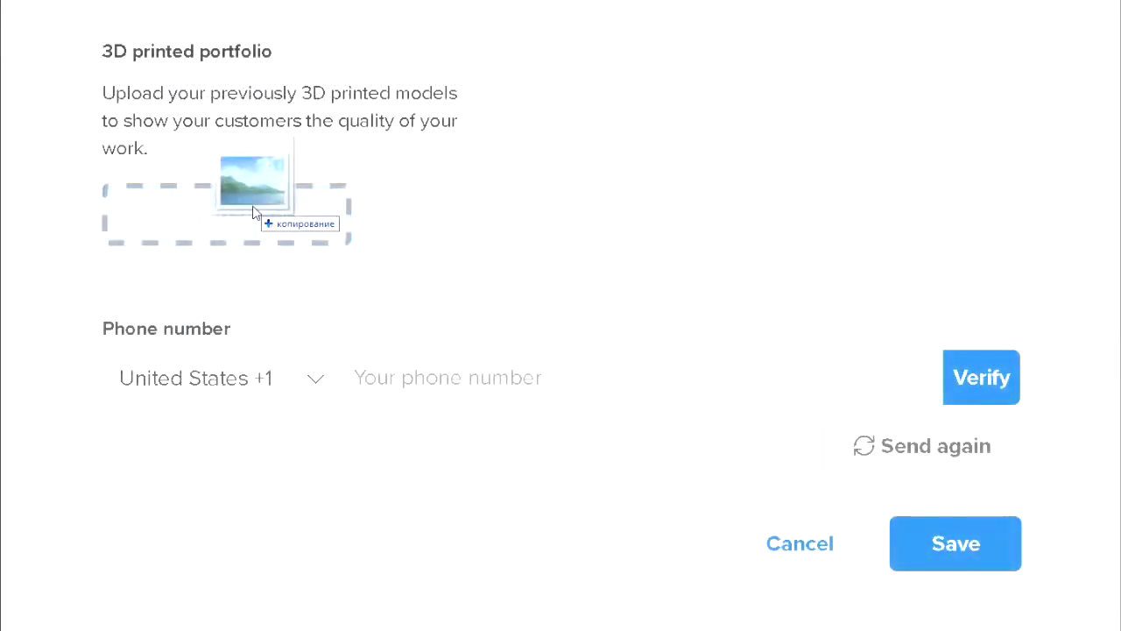
left_click_drag(258, 211, 252, 213)
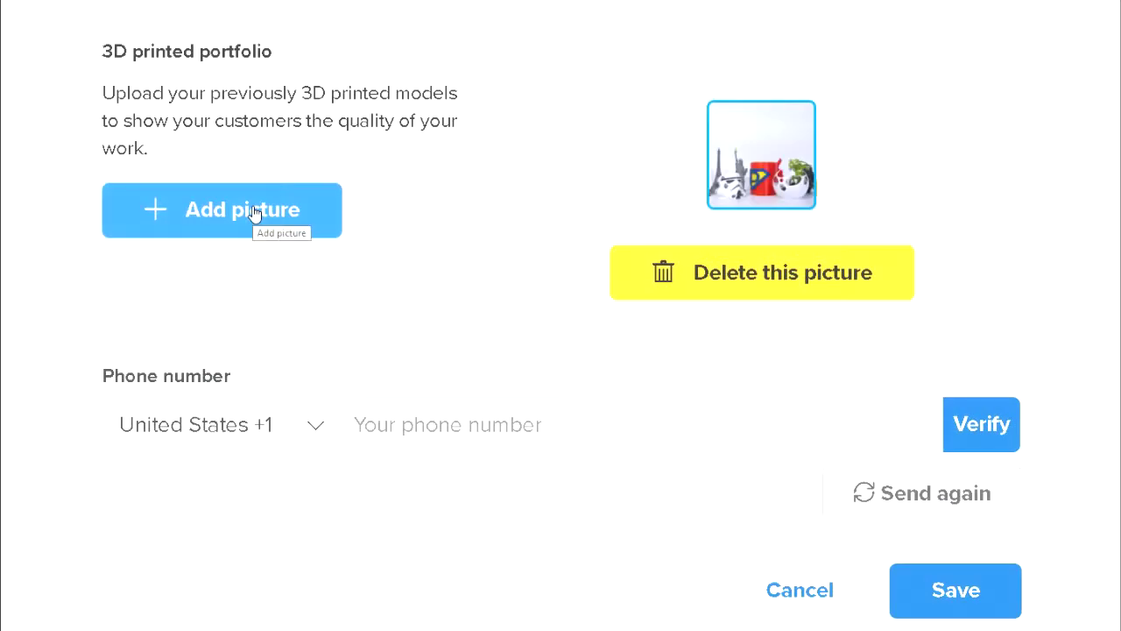
Enter the phone number and its verification code, then verify the number
left_click(404, 431)
type("1")
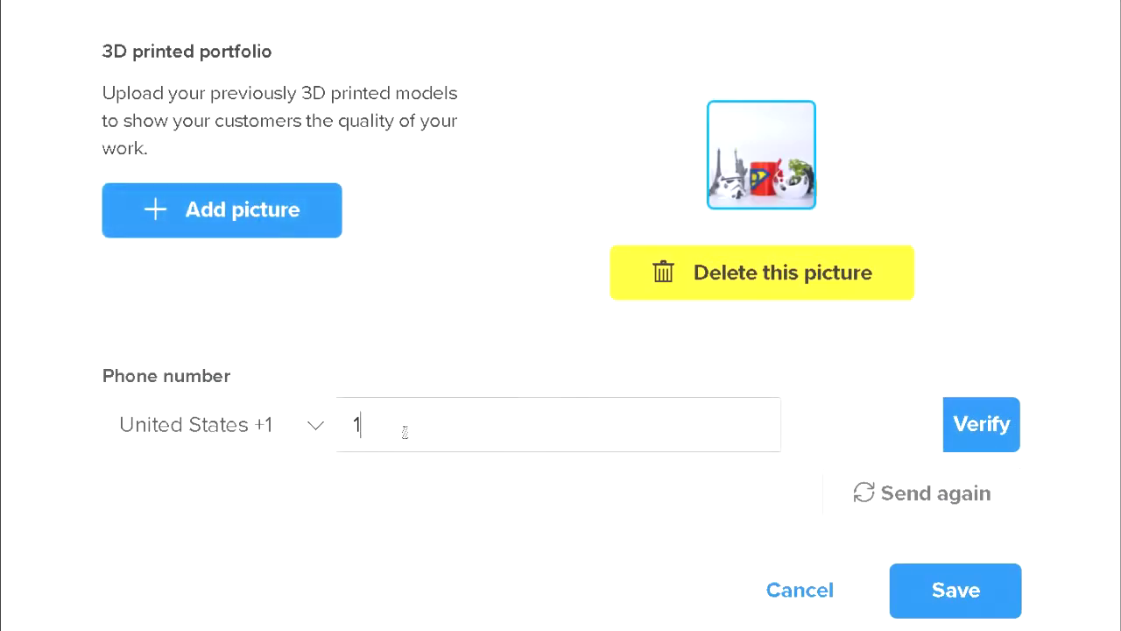
type("2345678910")
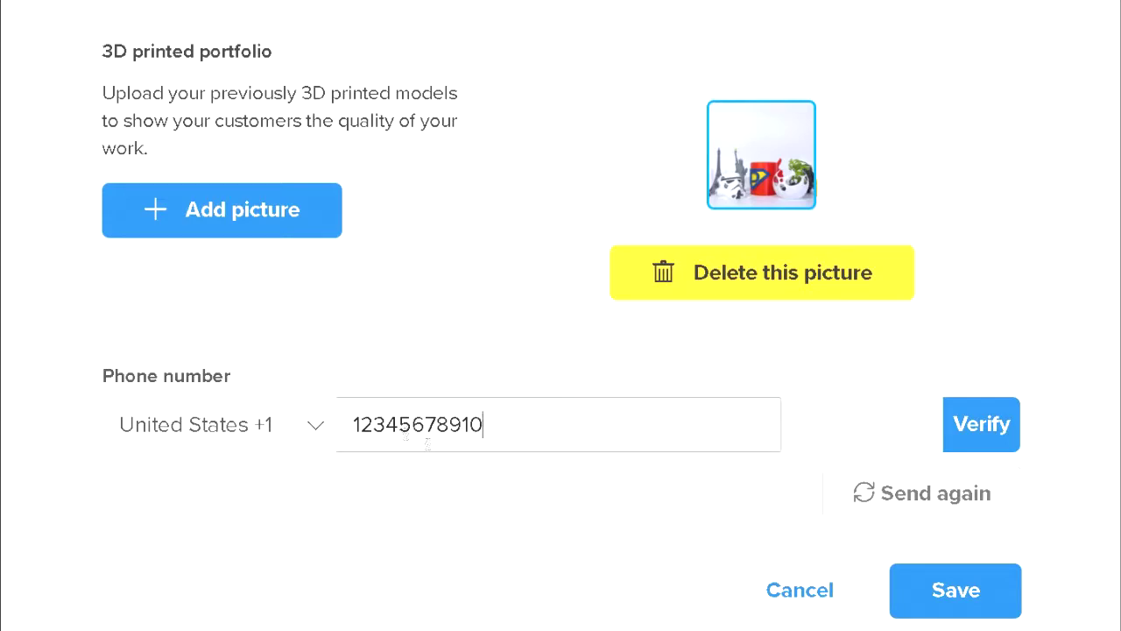
left_click(865, 426)
type("1111")
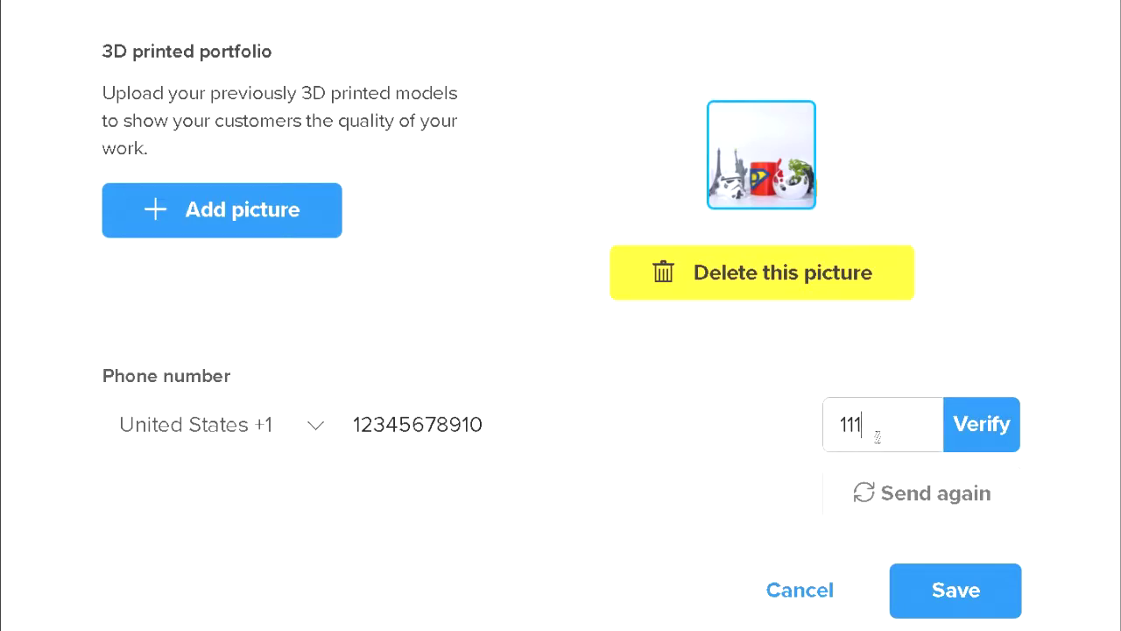
left_click(977, 437)
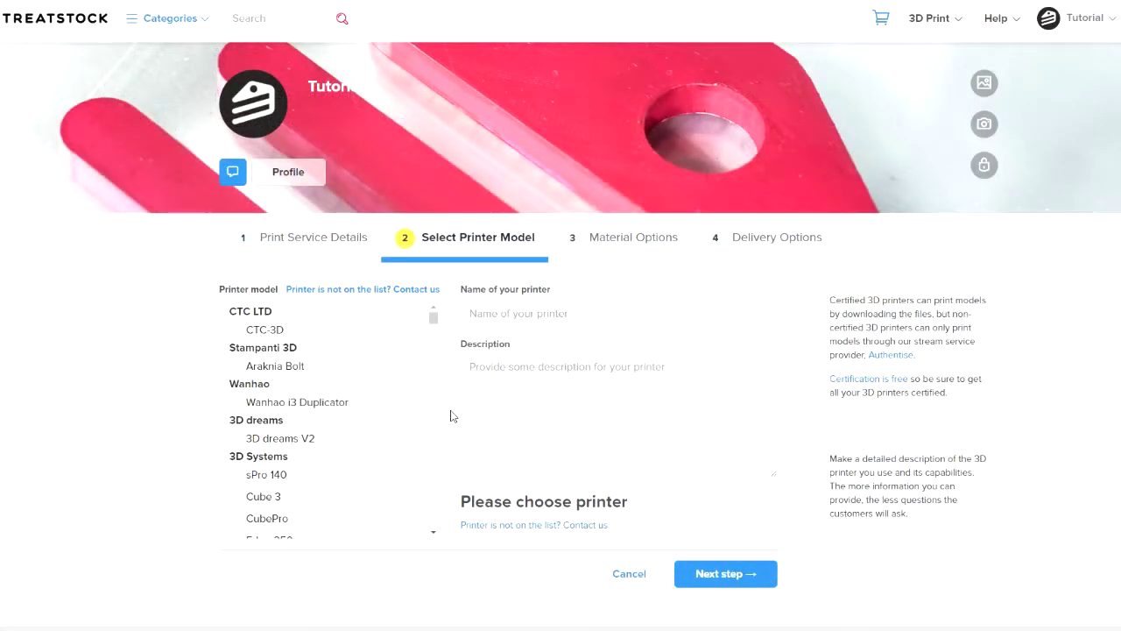
Choose the CTC-3D printer model and paste its PLA and ABS prototypes description
mouse_move(433, 323)
left_mouse_down()
mouse_move(434, 348)
mouse_move(432, 322)
left_mouse_up()
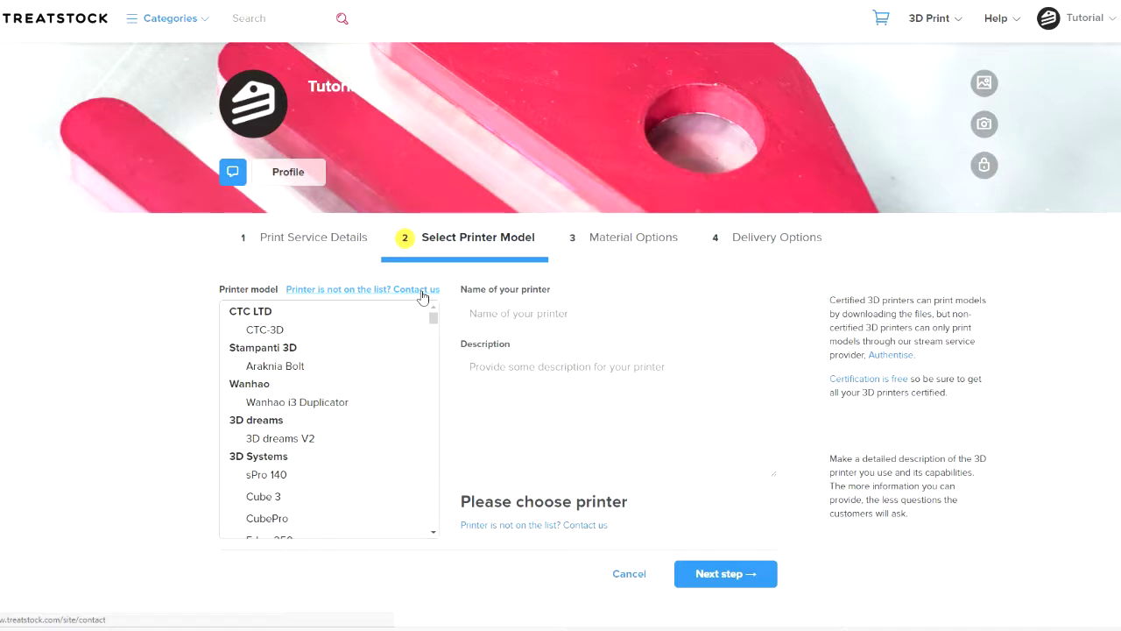
left_click(333, 331)
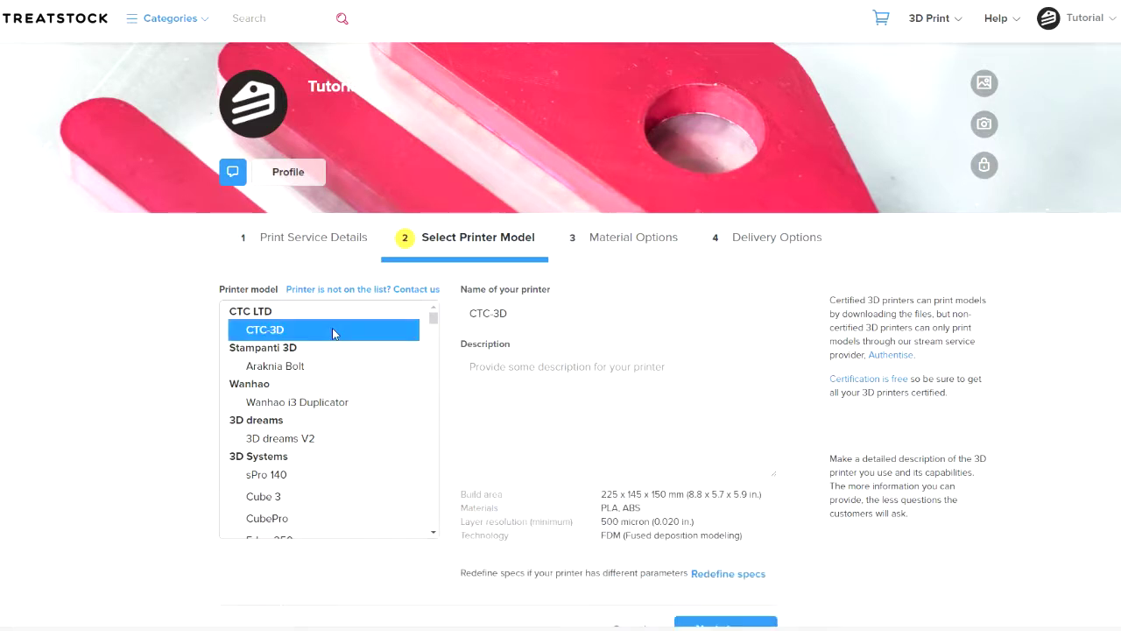
left_click(501, 365)
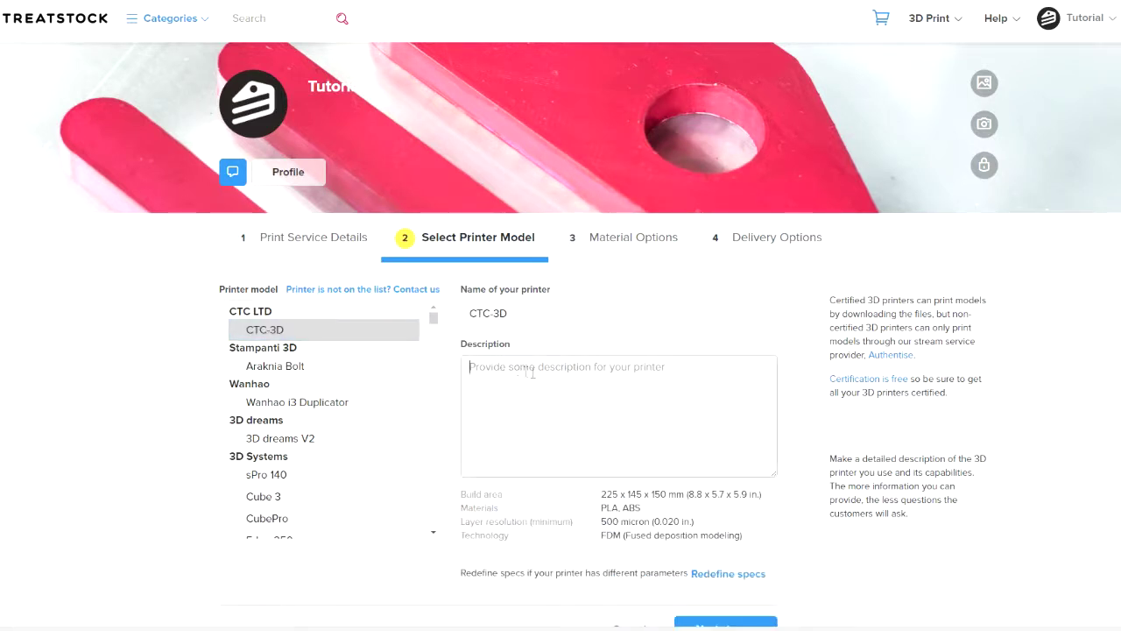
type("Ideal for printing prototypes and any complex models in PLA and ABS")
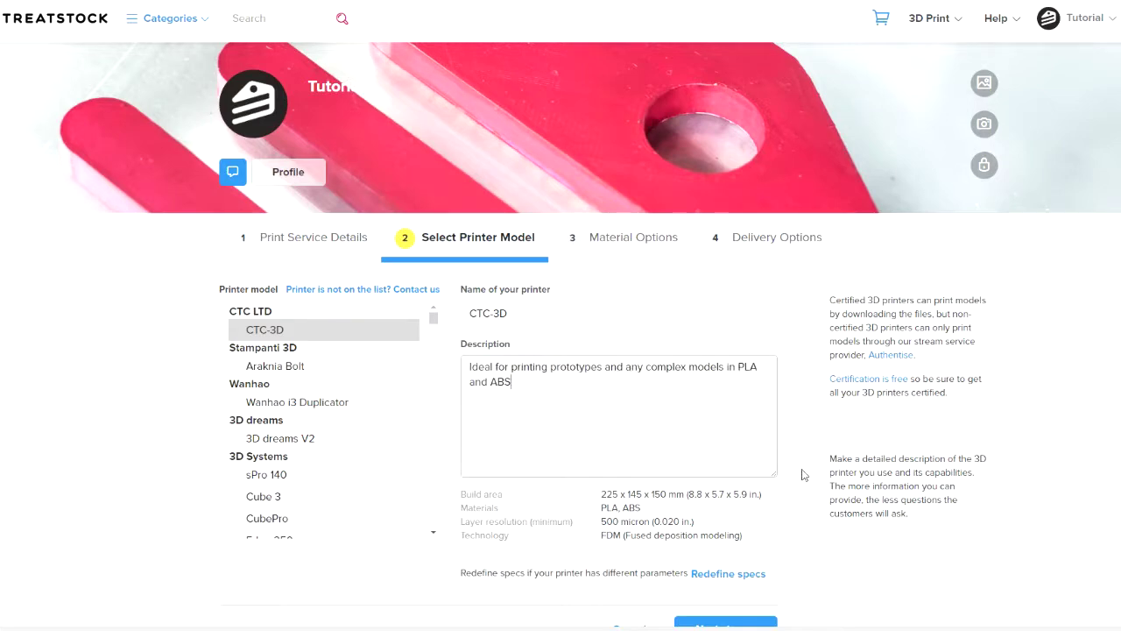
left_click(802, 475)
Show the redefine-specs fields for layer resolution and speed, then continue to Material Options
scroll(803, 475, "down", 2)
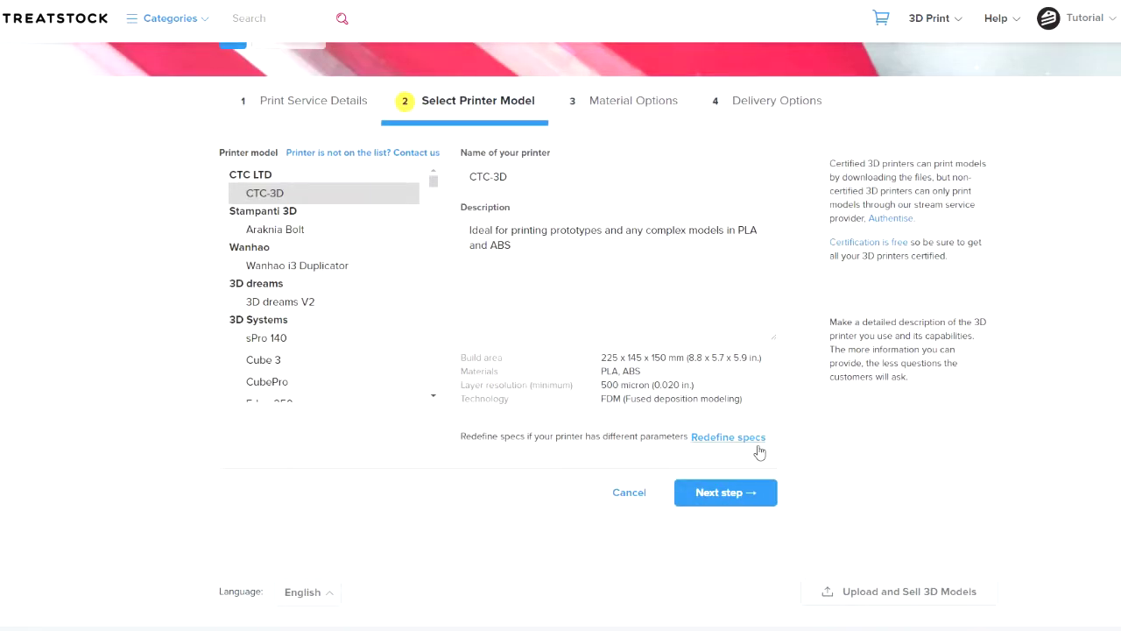
left_click(758, 445)
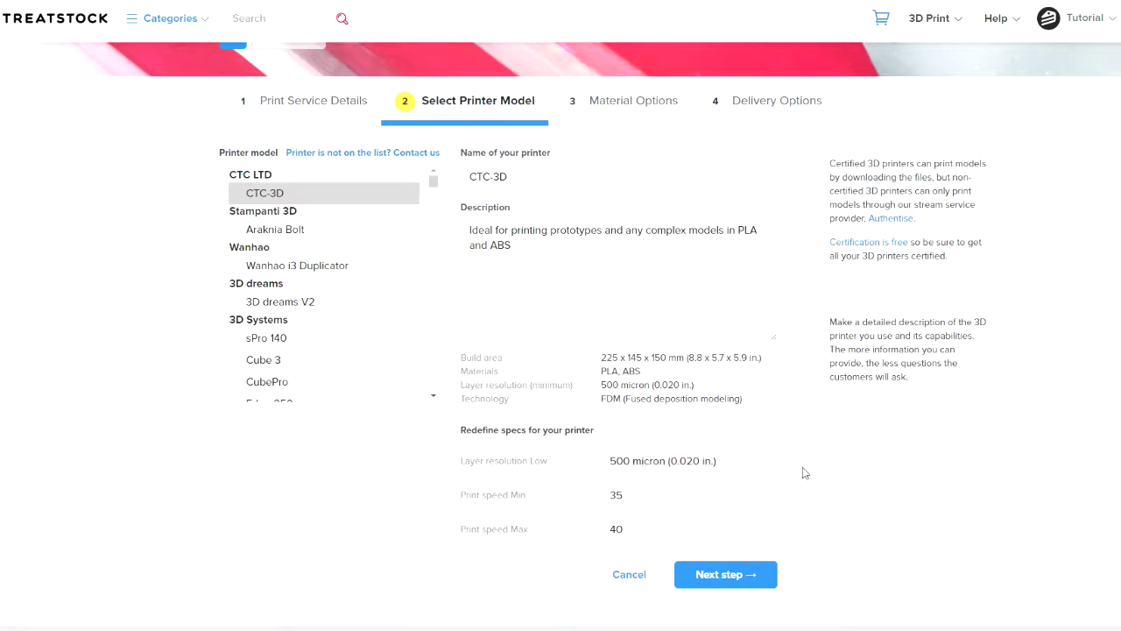
scroll(802, 473, "down", 2)
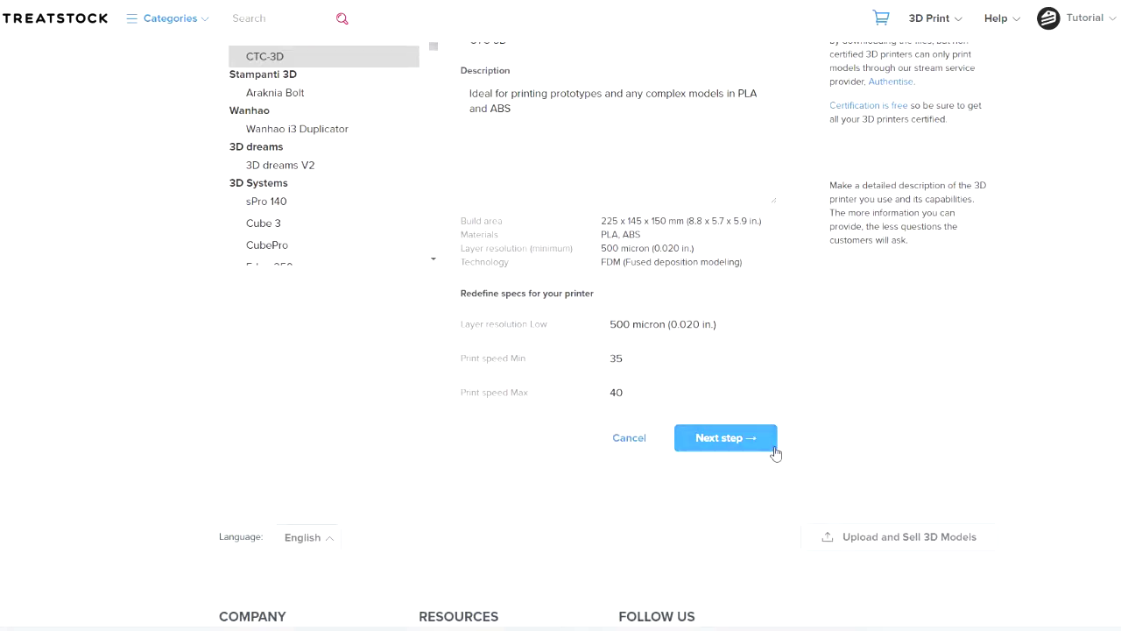
left_click(775, 448)
Add ABS as a second material and give PLA extra Blue and Red colours
left_click(357, 386)
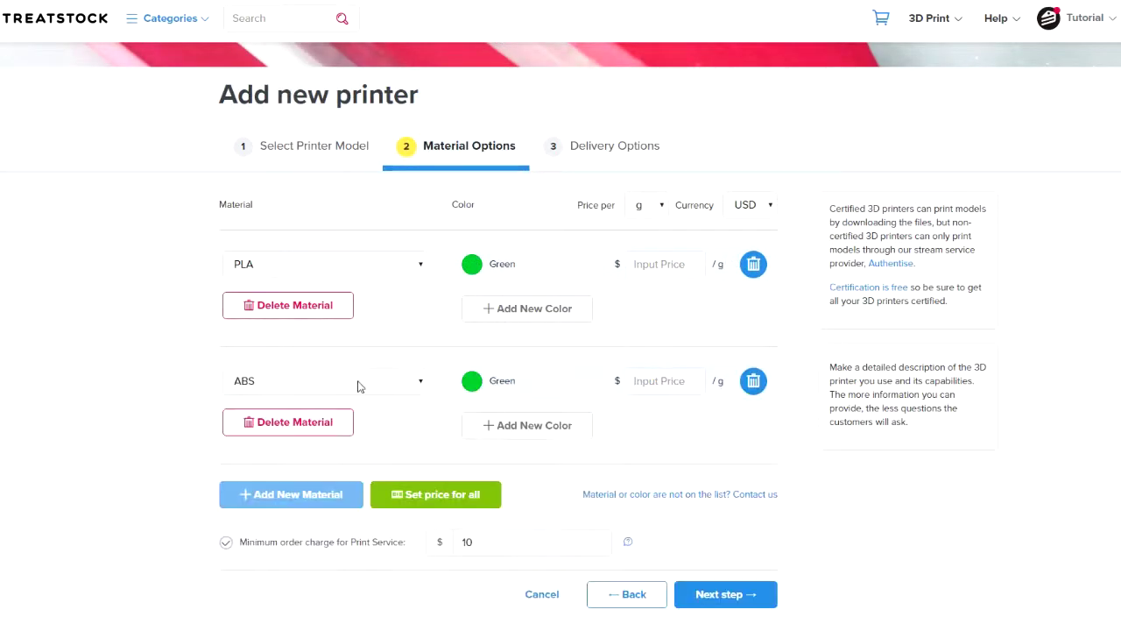
left_click(513, 317)
left_click(600, 323)
left_click(583, 353)
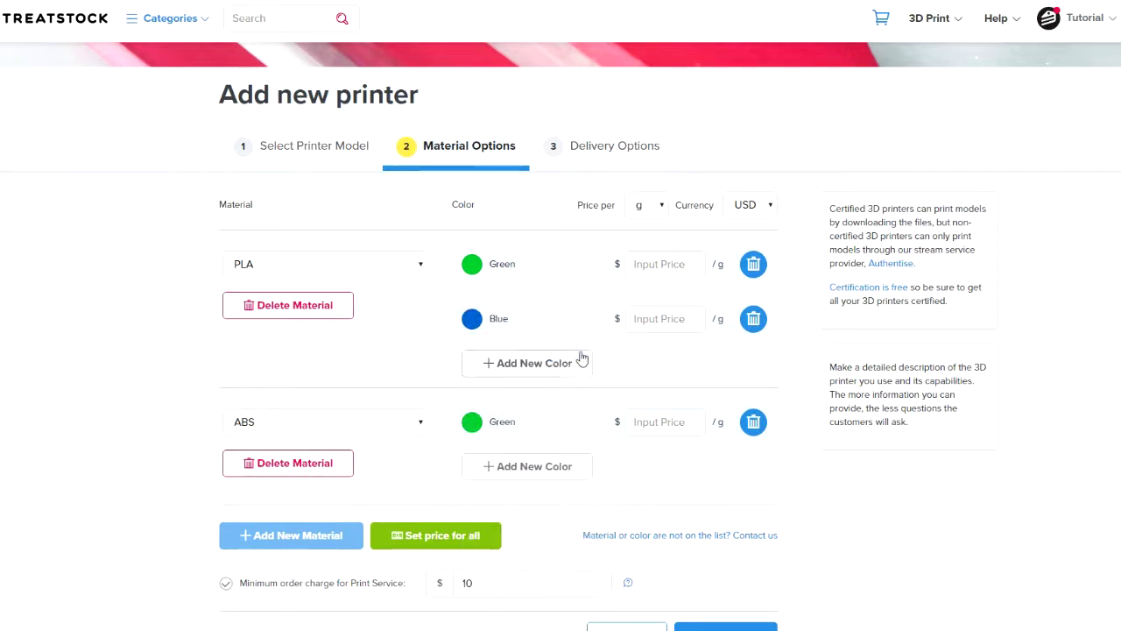
left_click(582, 361)
left_click(594, 384)
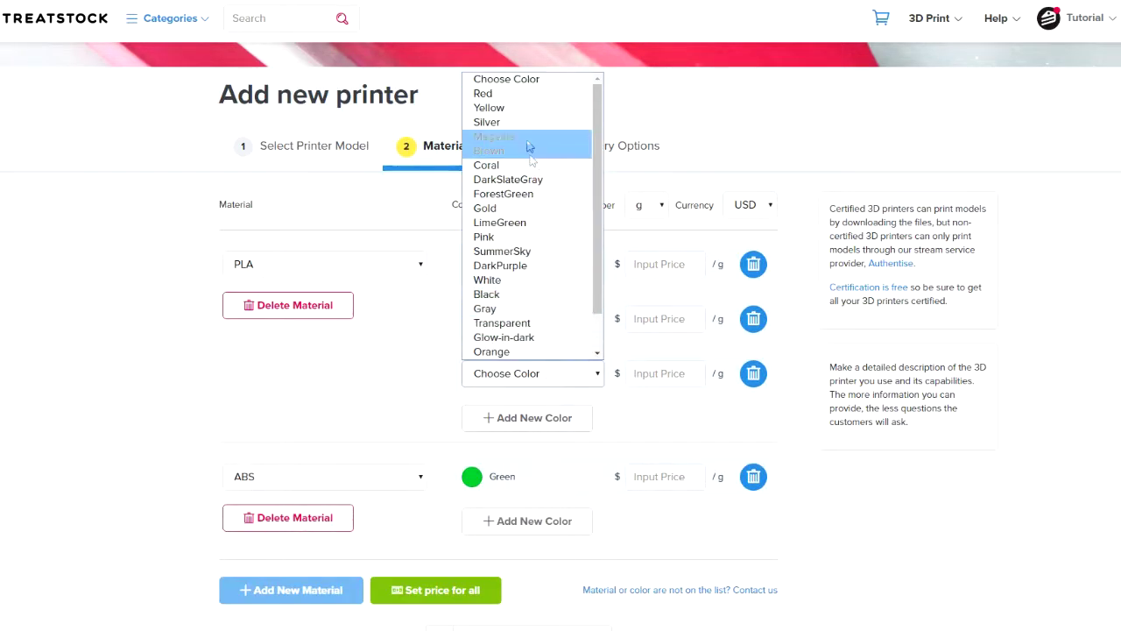
left_click(526, 93)
Give ABS extra Blue and Silver colours
scroll(849, 498, "down", 2)
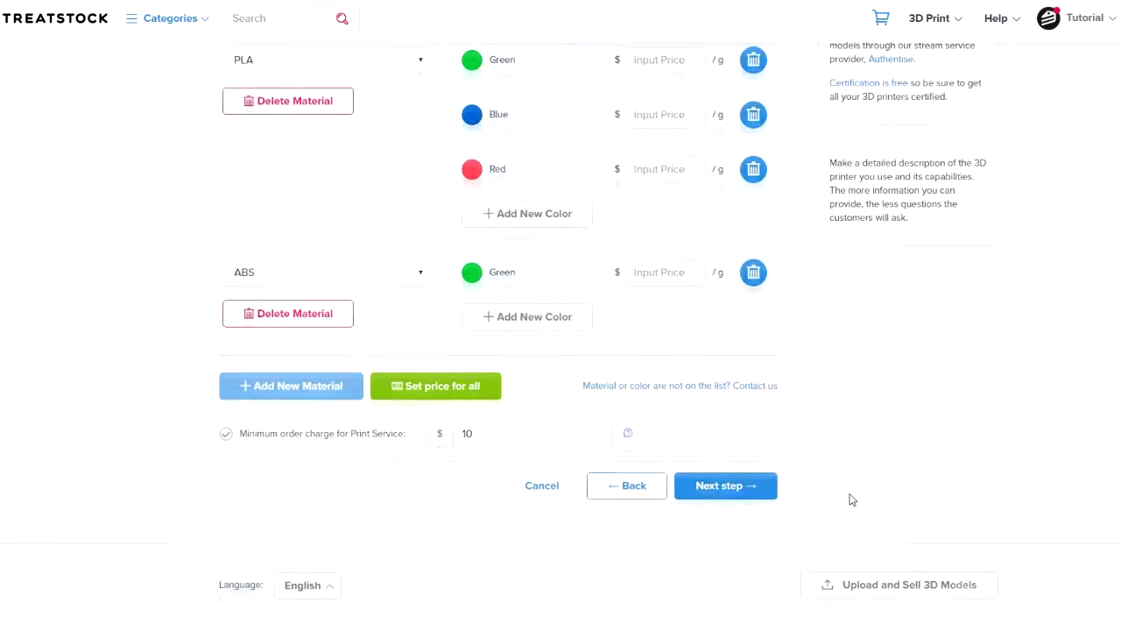
left_click(588, 321)
left_click(596, 326)
left_click(579, 368)
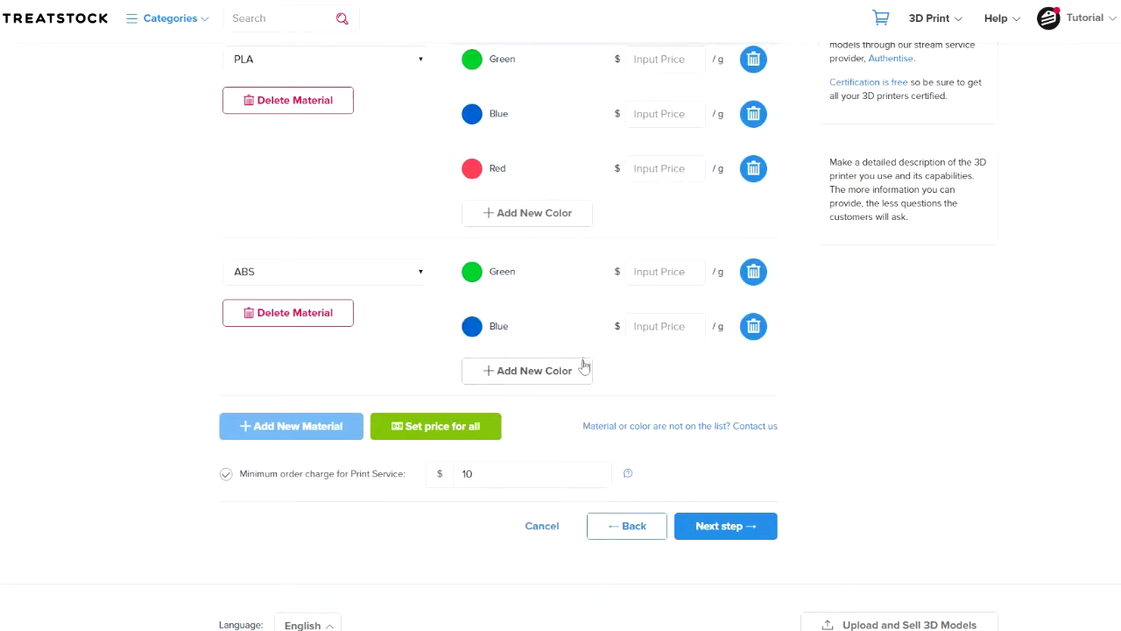
left_click(580, 368)
left_click(588, 382)
left_click(549, 446)
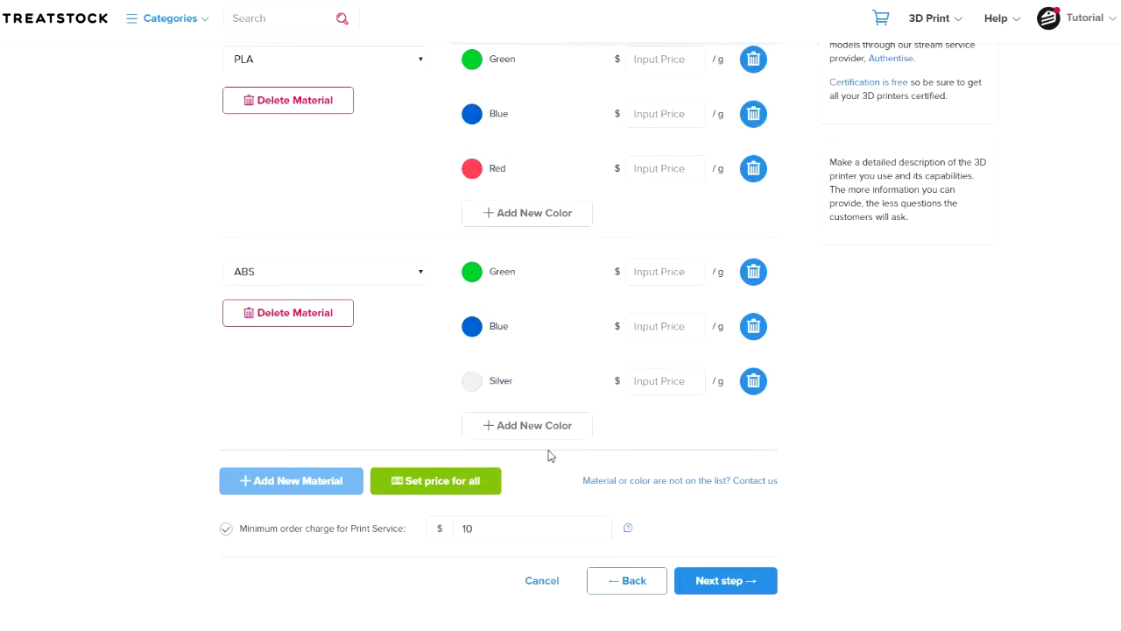
Price the Green, Blue and Red PLA colours at $.2 per gram
scroll(806, 425, "up", 3)
left_click(676, 334)
type(".2")
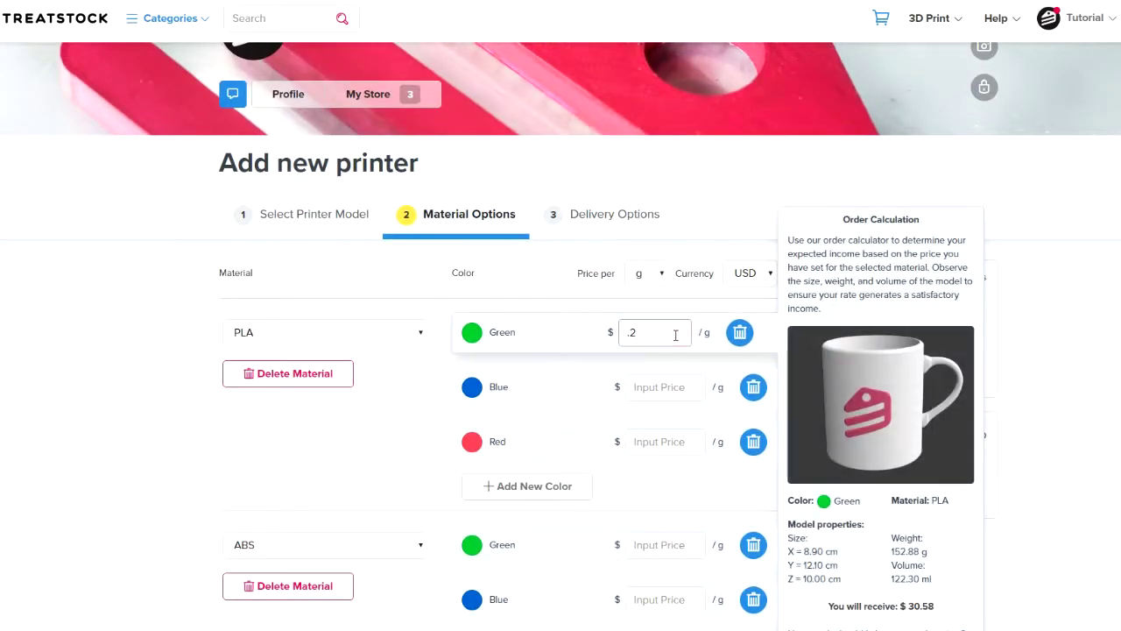
left_click(676, 386)
type(".2")
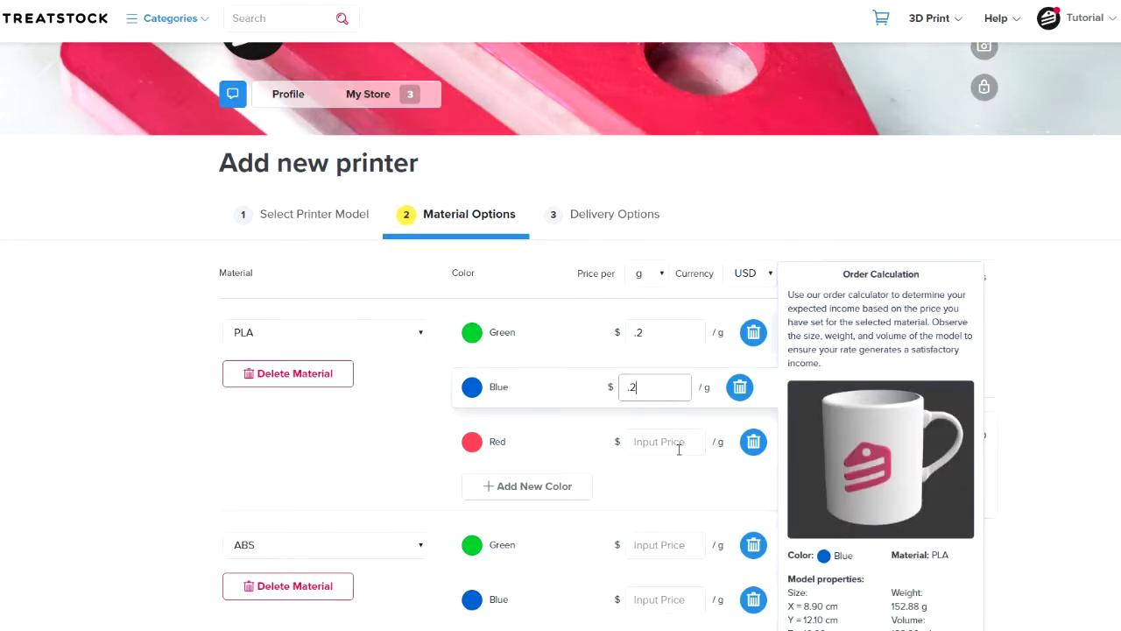
left_click(679, 442)
type(".2")
Price the Green, Blue and Silver ABS colours at $.2 per gram
scroll(1104, 458, "down", 1)
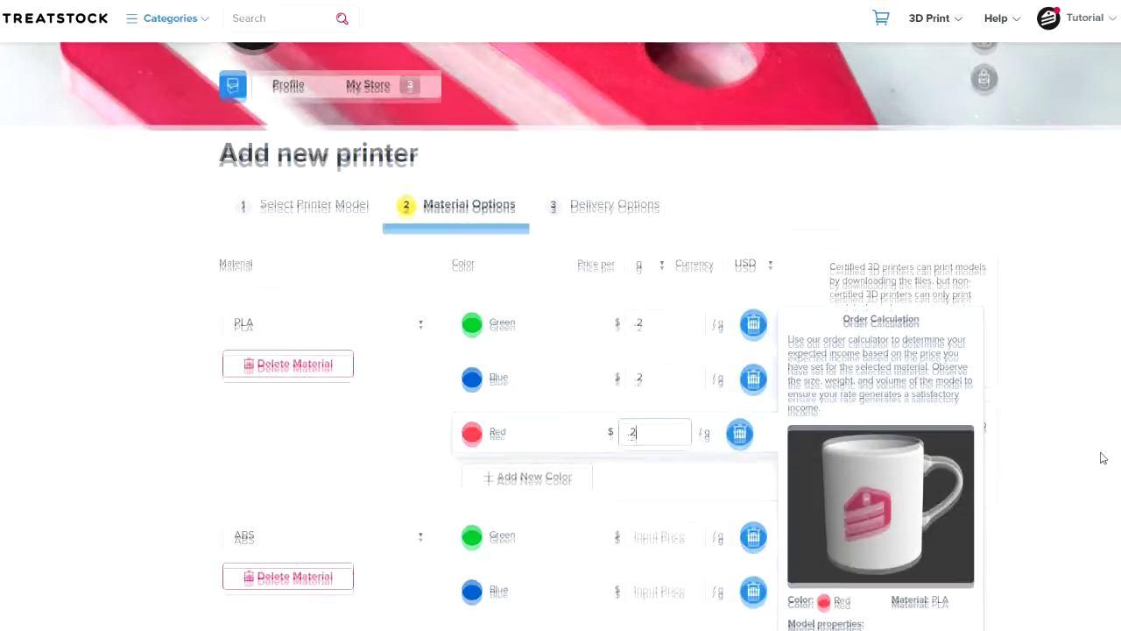
scroll(1103, 458, "down", 2)
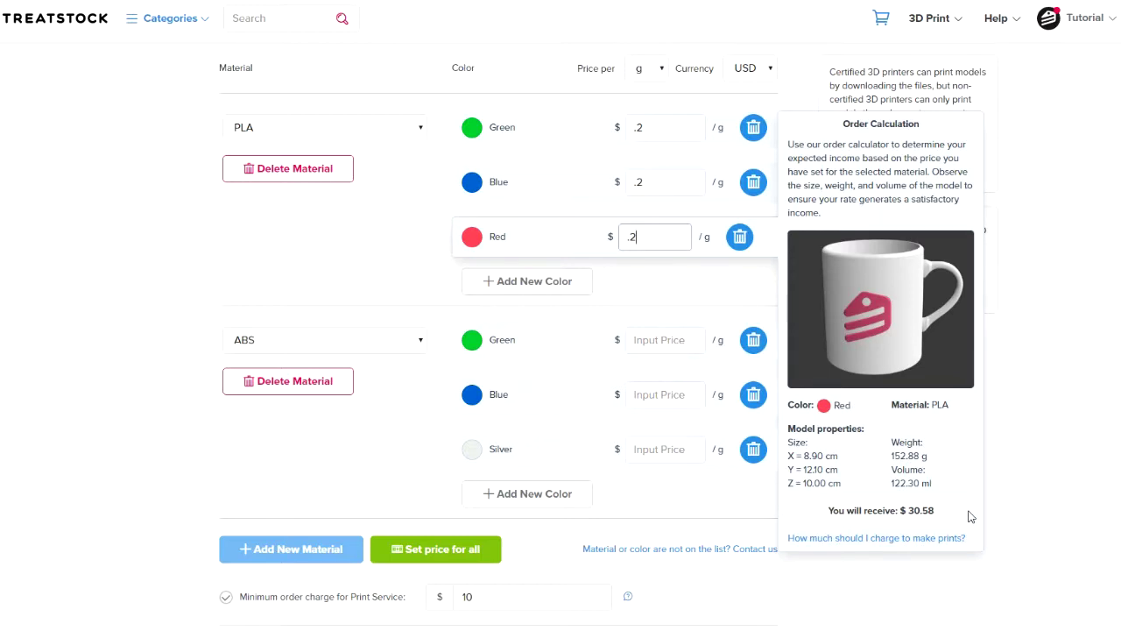
scroll(1007, 518, "down", 2)
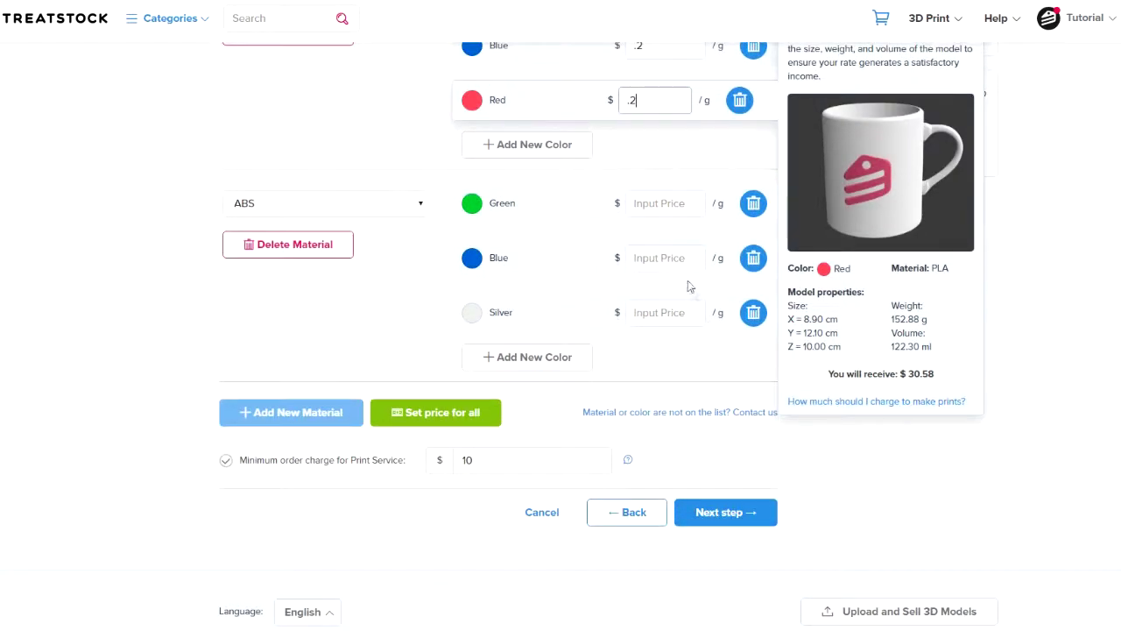
left_click(662, 208)
type(".2")
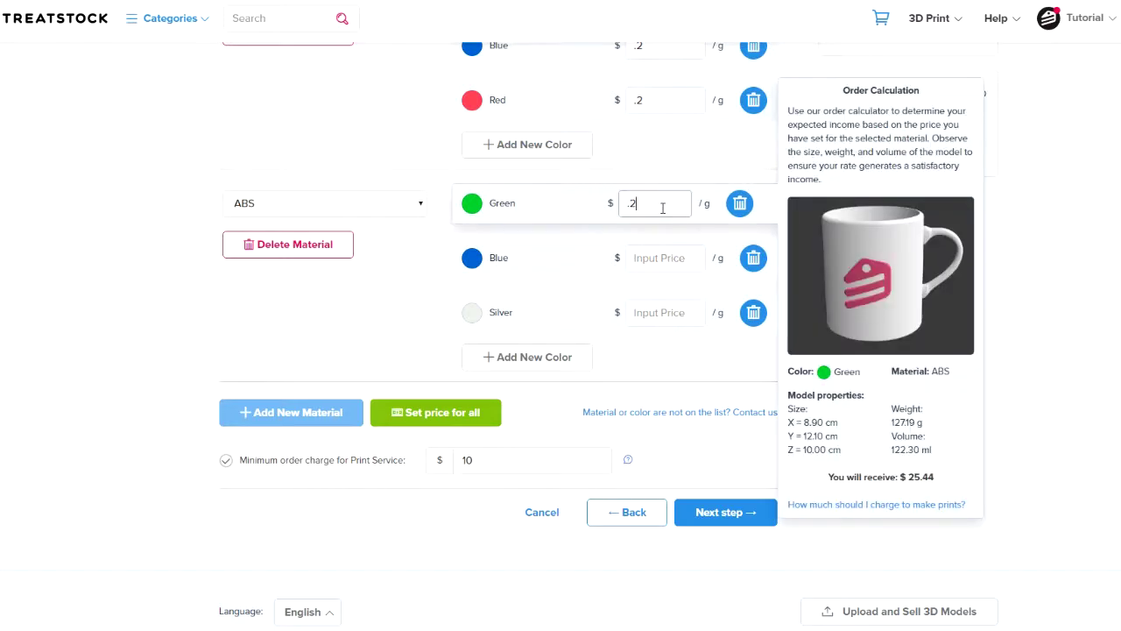
left_click(673, 256)
type(".2")
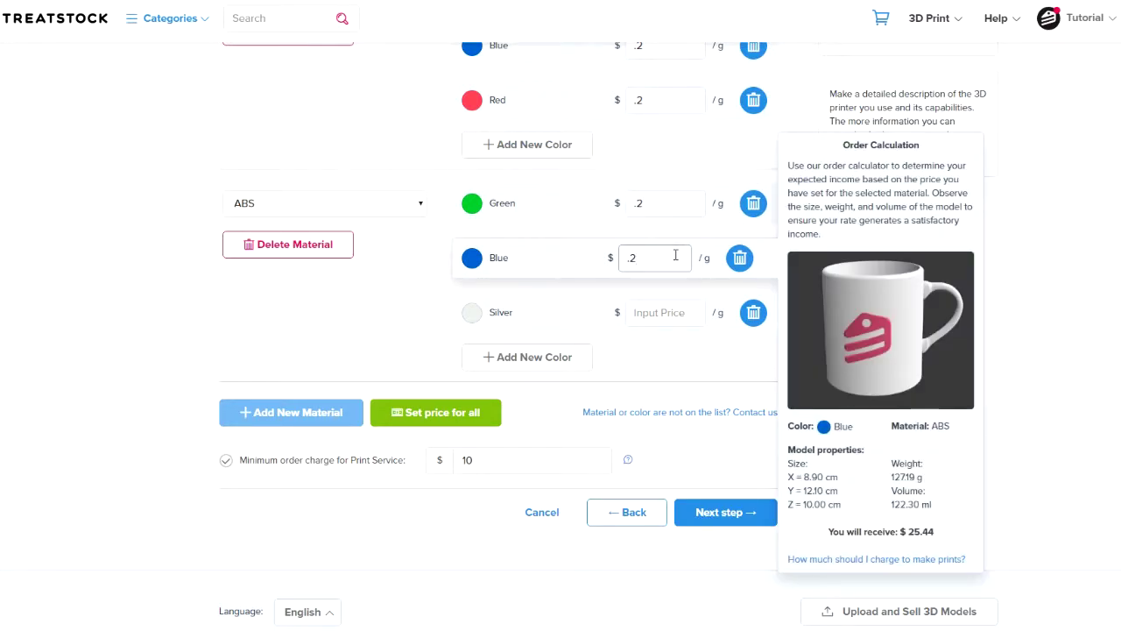
left_click(681, 312)
type(".2")
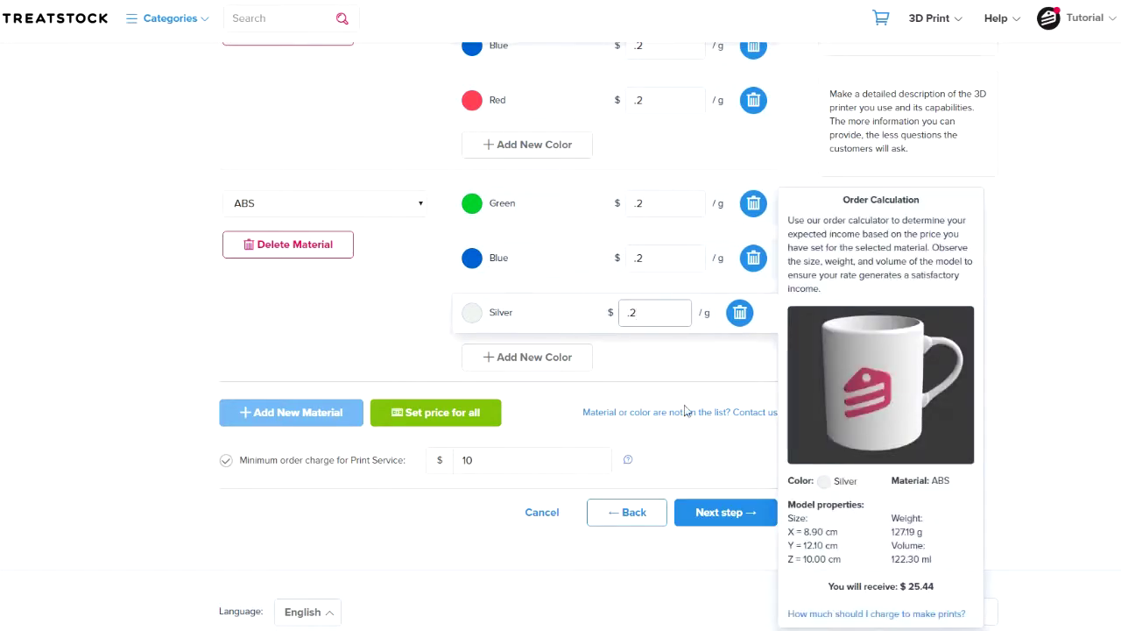
left_click(692, 452)
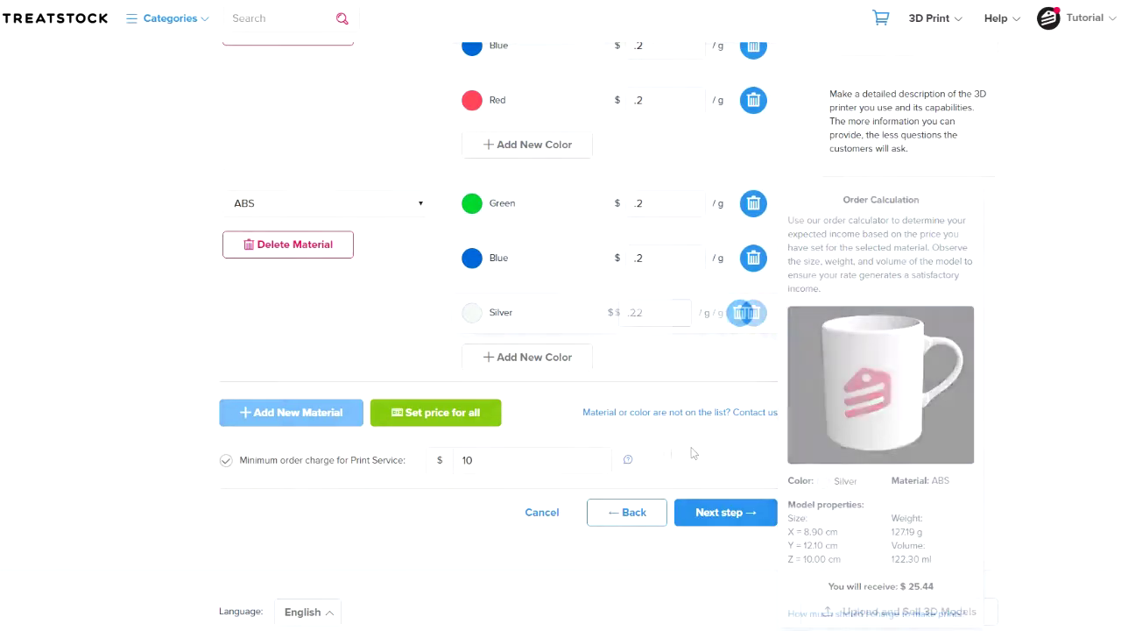
Set the minimum order charge to 8.50 and proceed to Delivery Options
left_click(593, 457)
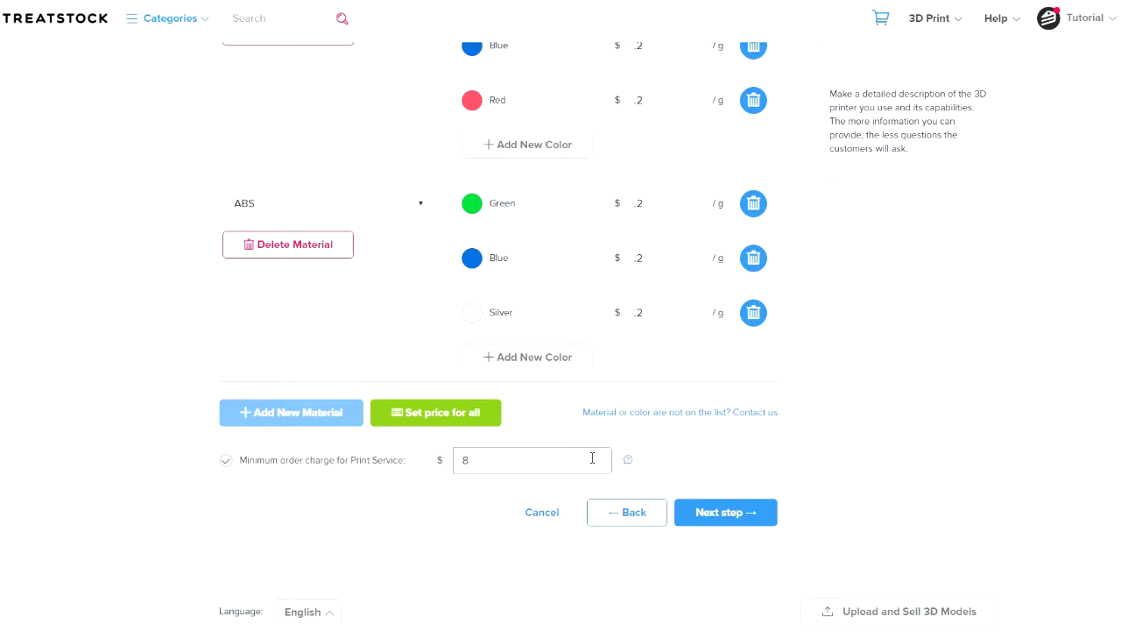
type("8.50")
left_click(736, 469)
left_click(771, 511)
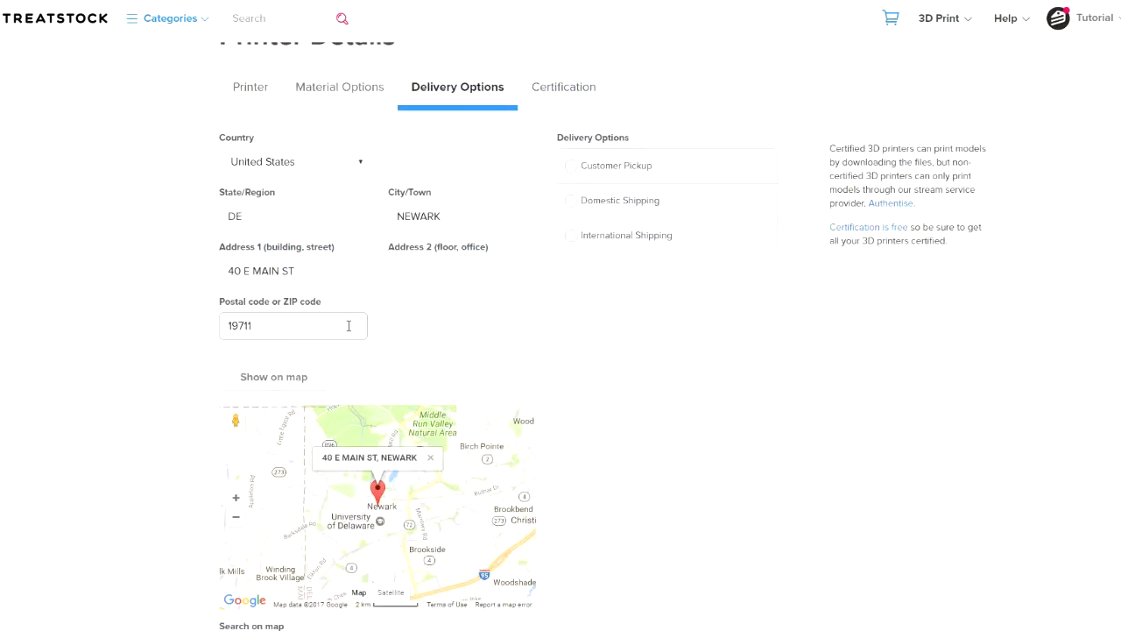
Enable customer pickup, domestic and international shipping, and enter Mon-Fri 9-5 pickup hours
left_click(415, 331)
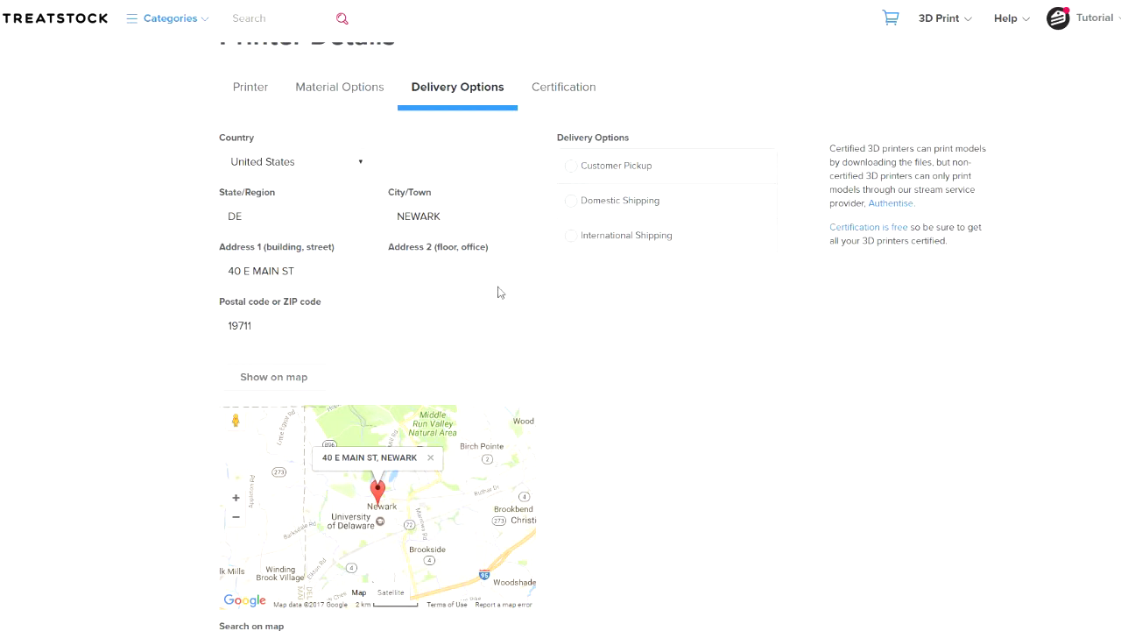
left_click(573, 170)
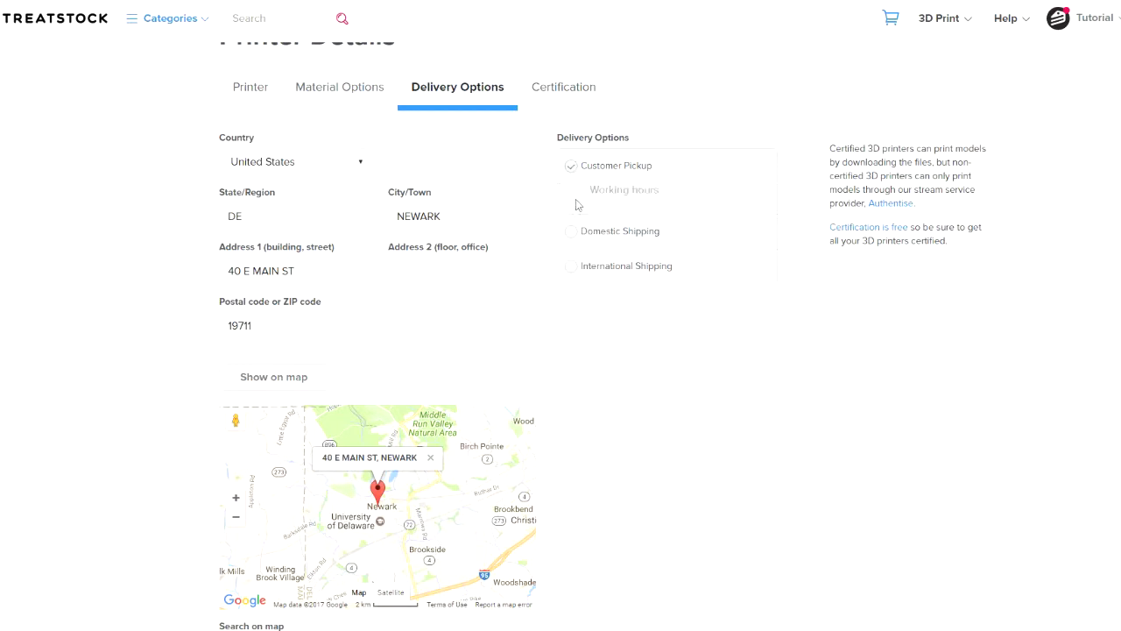
left_click(573, 232)
left_click(574, 374)
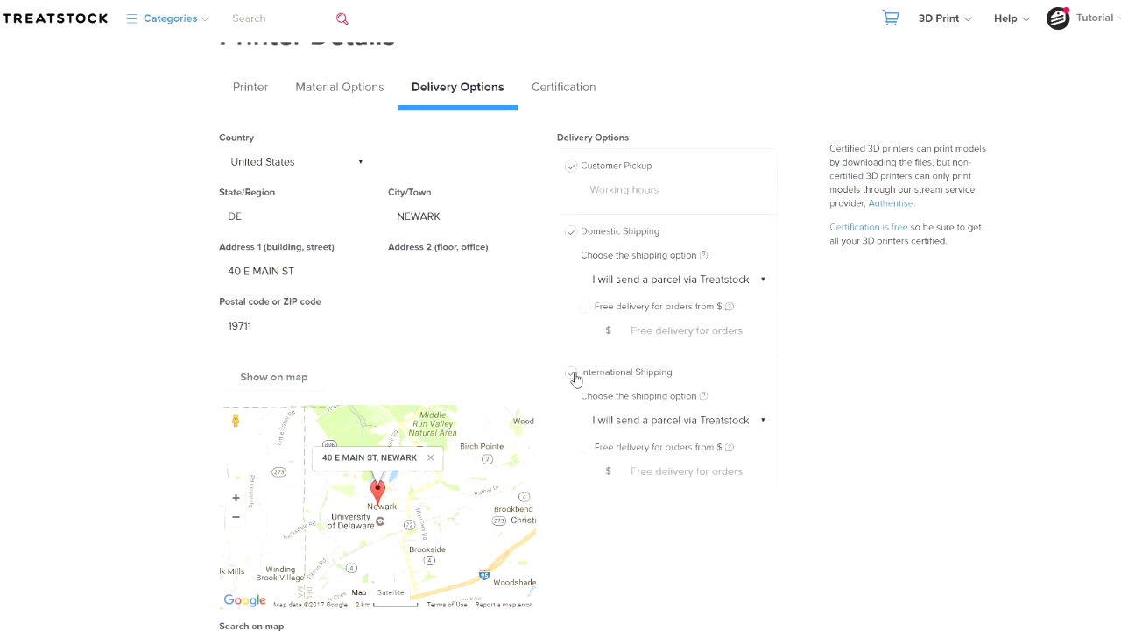
scroll(831, 368, "up", 2)
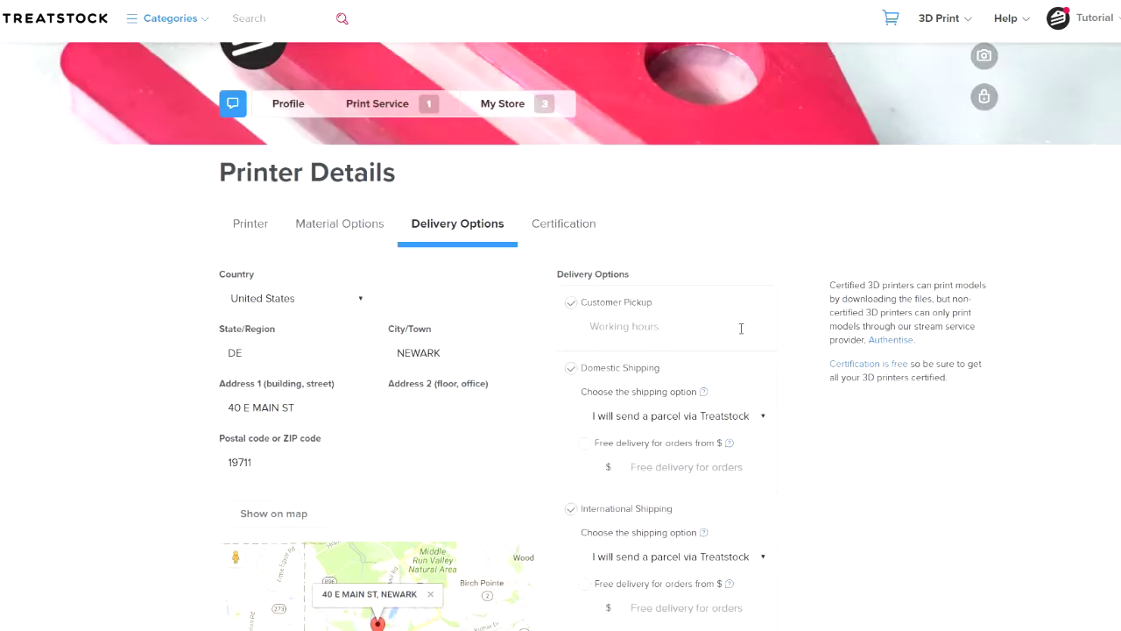
left_click(740, 326)
type("Mon-Fri 9-5")
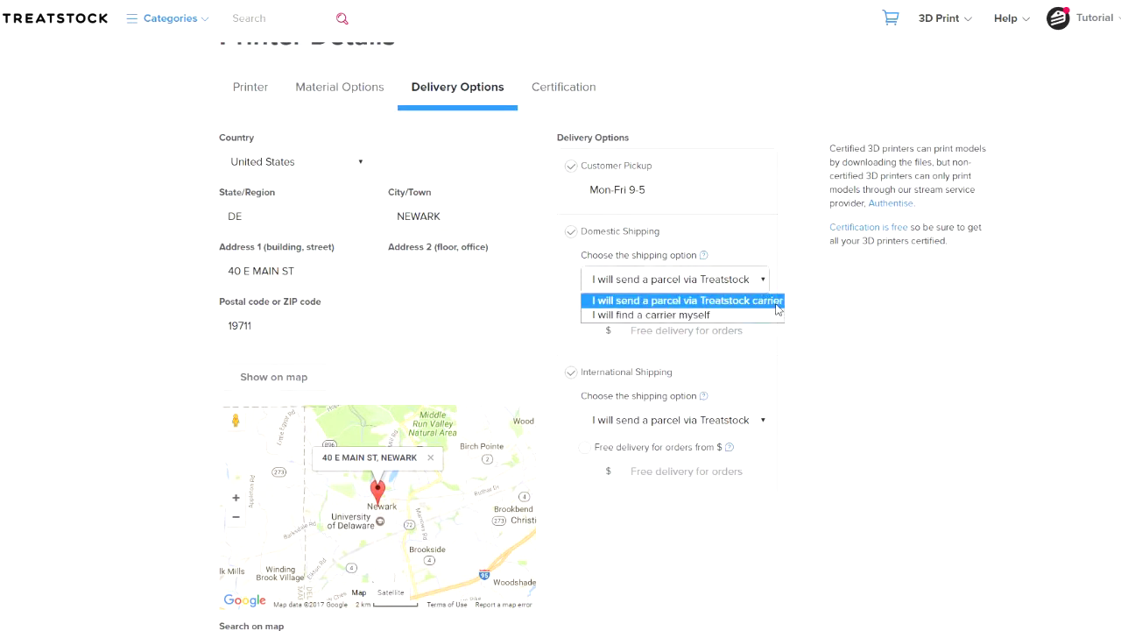
Ship domestically by own carrier at $6, send international via Treatstock, and save the printer
left_click(779, 316)
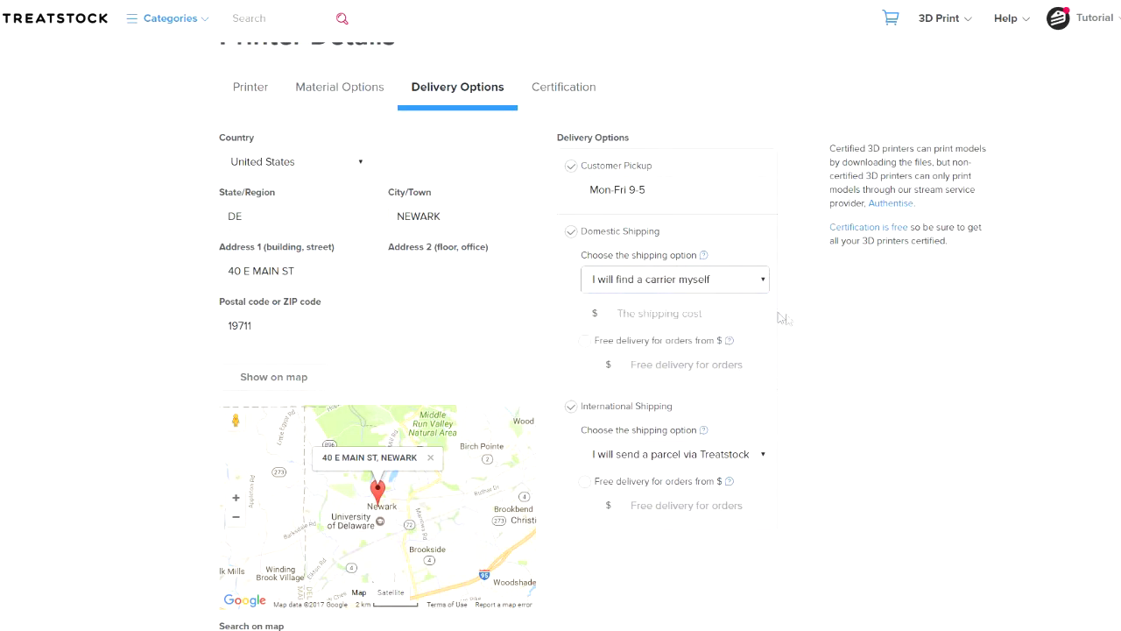
scroll(794, 321, "down", 1)
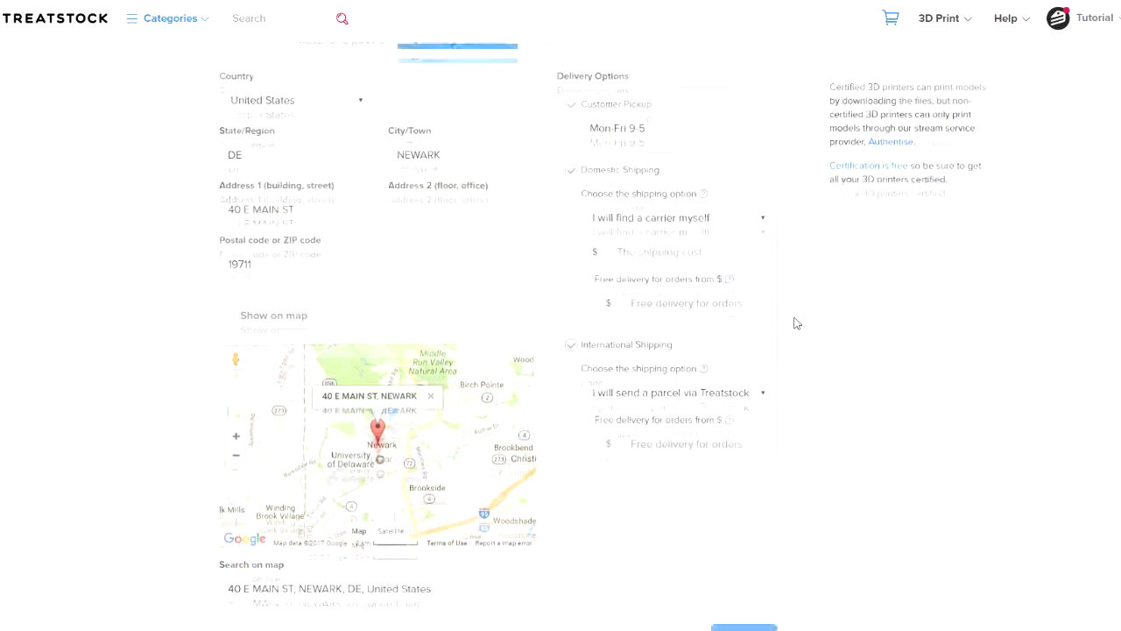
left_click(726, 252)
type("6")
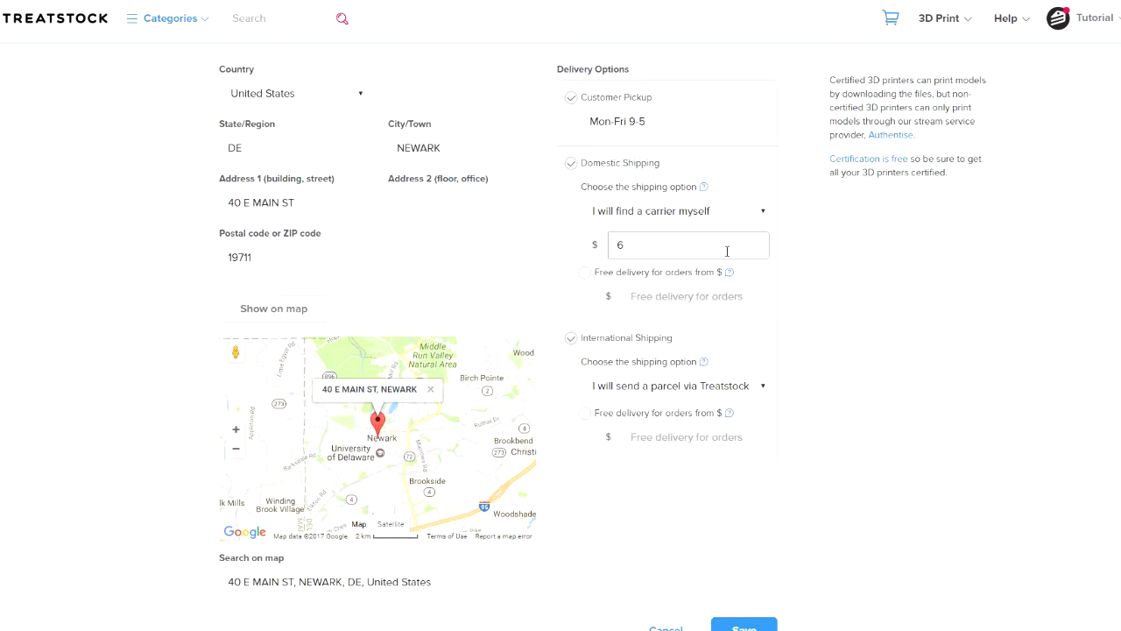
left_click(834, 278)
scroll(835, 278, "down", 2)
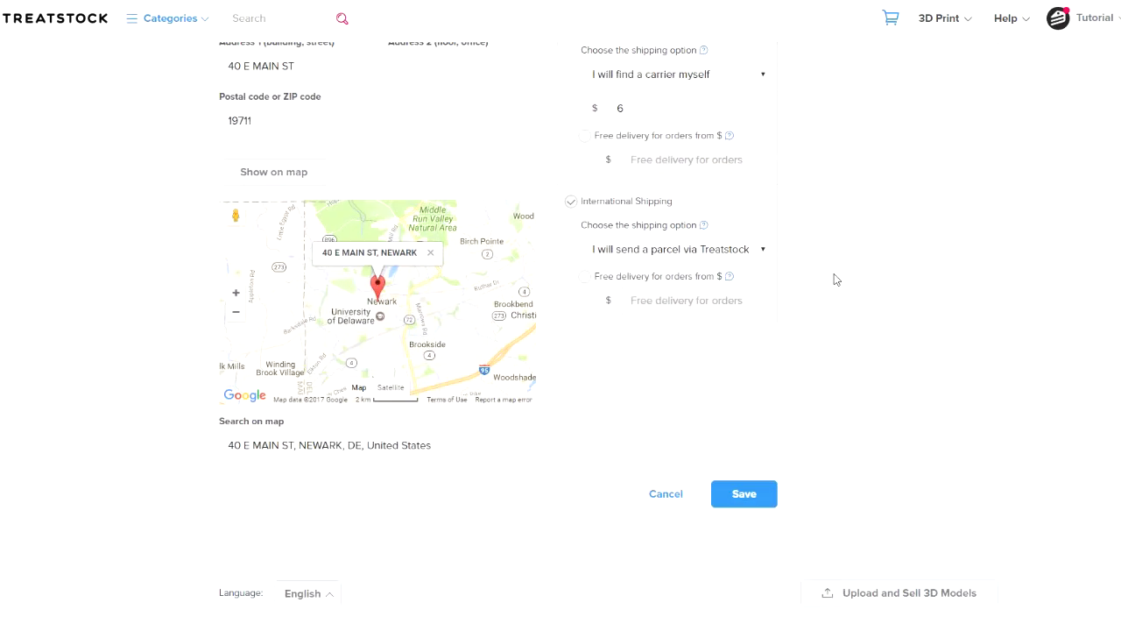
left_click(763, 251)
left_click(768, 273)
left_click(757, 504)
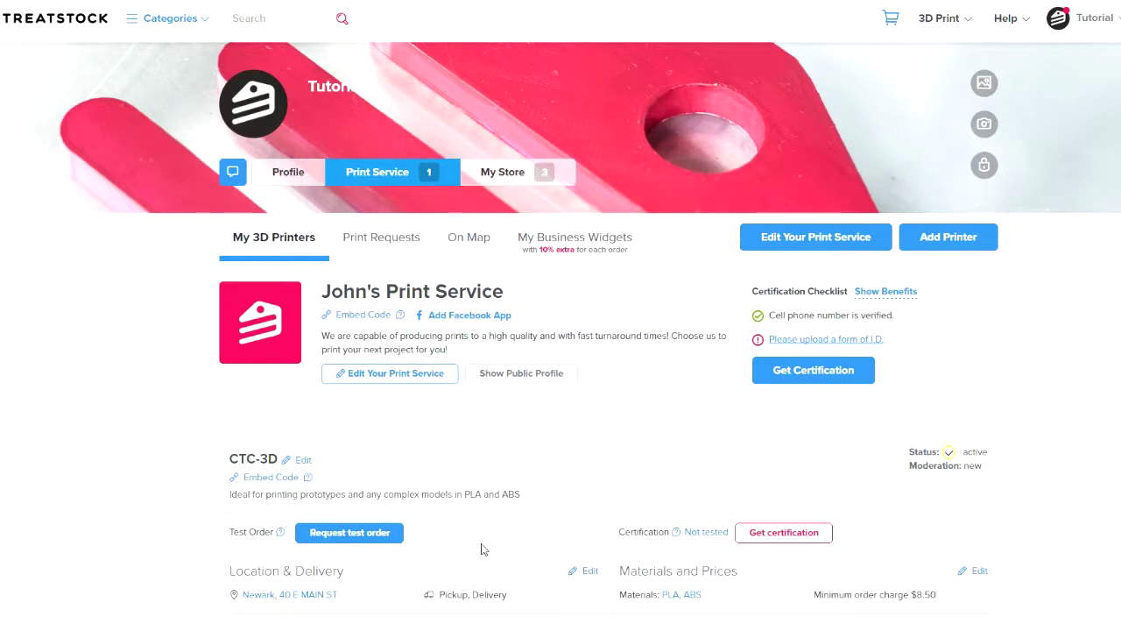
Request a test order for the CTC-3D printer and accept it on Print Requests
left_click(404, 542)
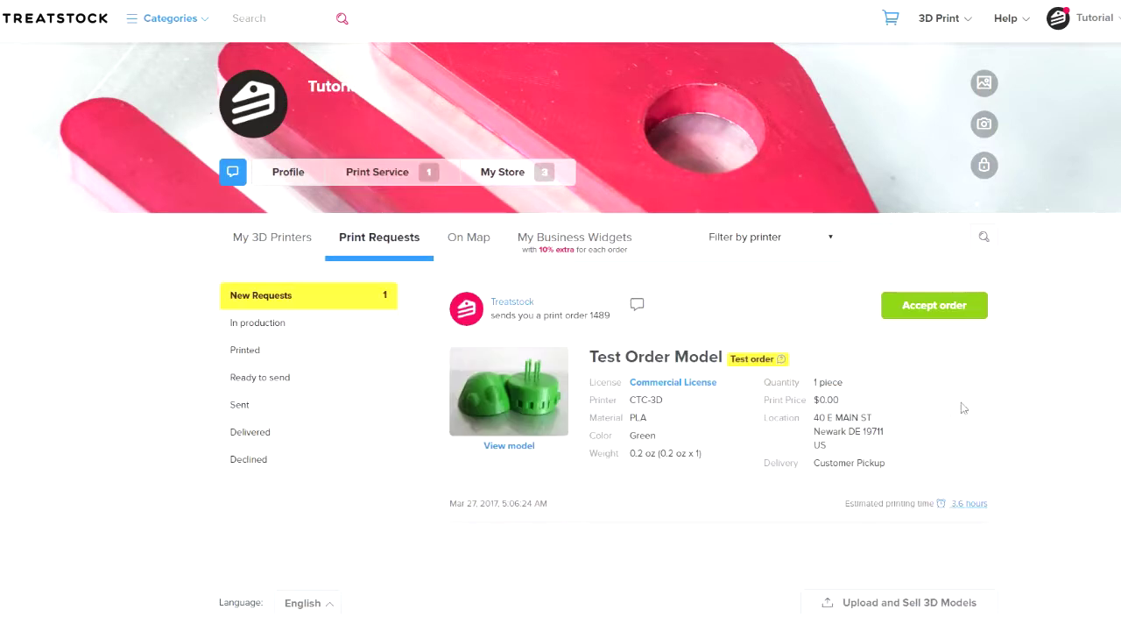
left_click(983, 317)
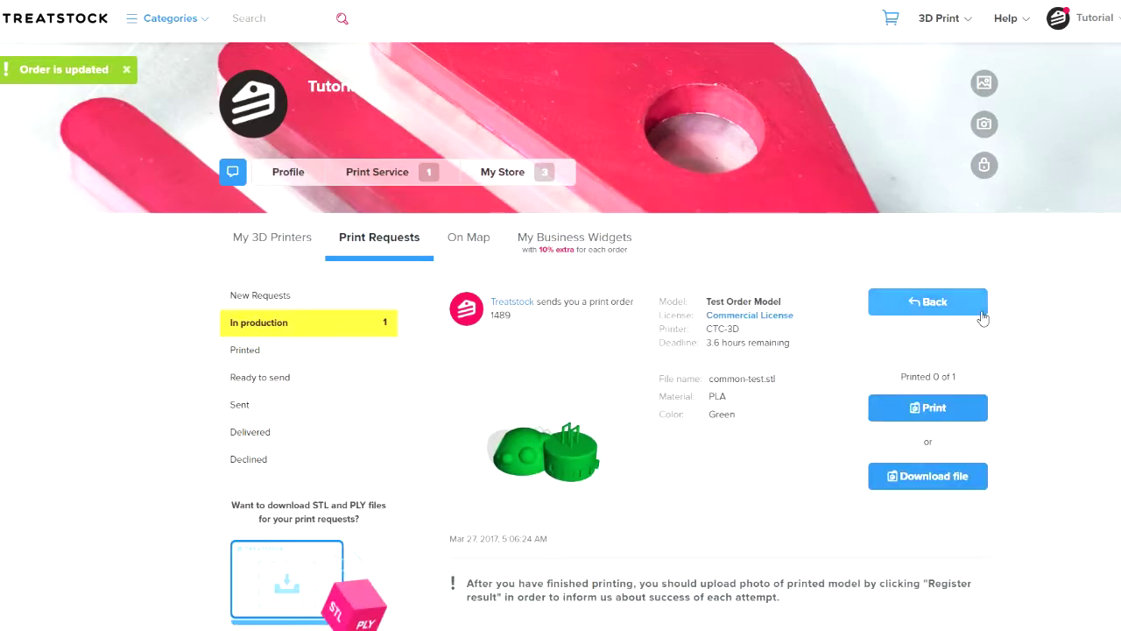
Download the test model, review Common and Professional certification steps, then open My Business Widgets
left_click(973, 487)
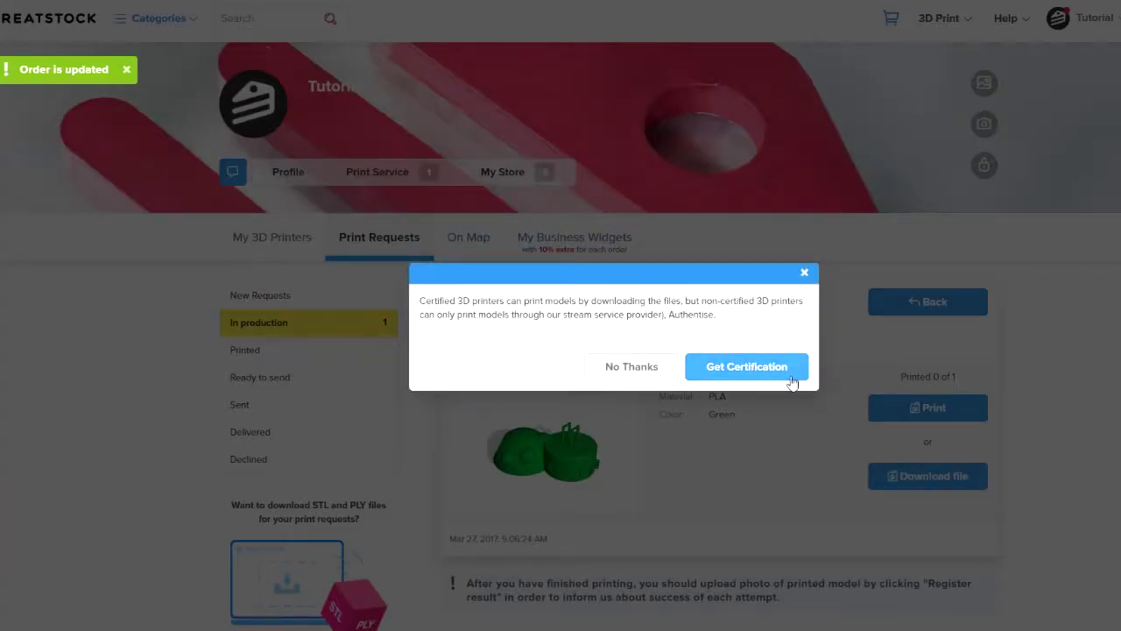
left_click(791, 378)
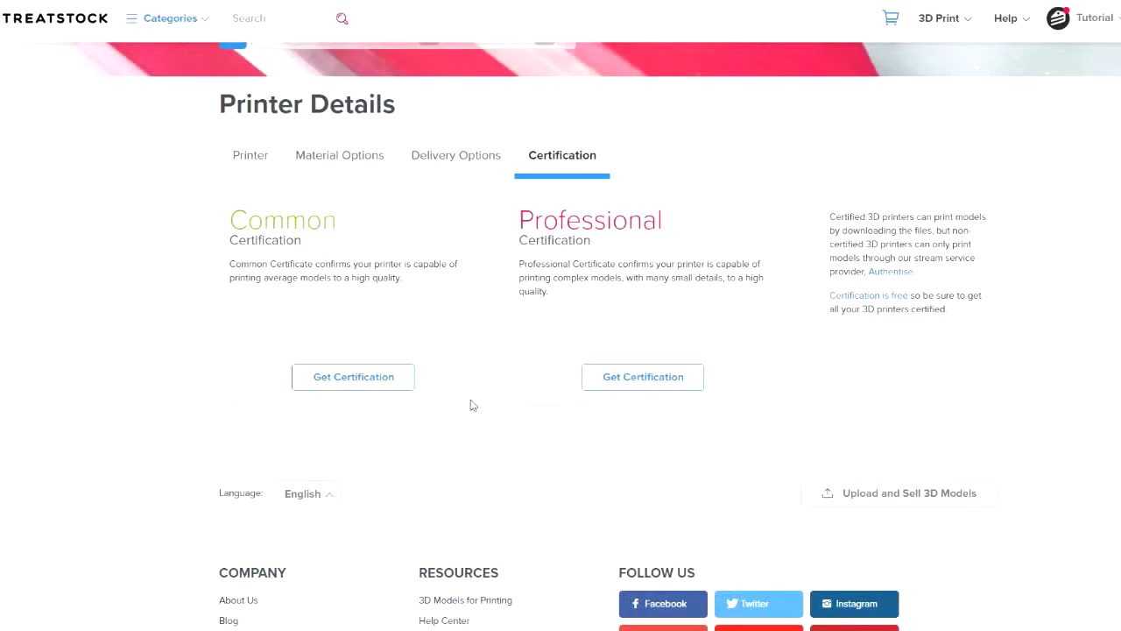
left_click(413, 388)
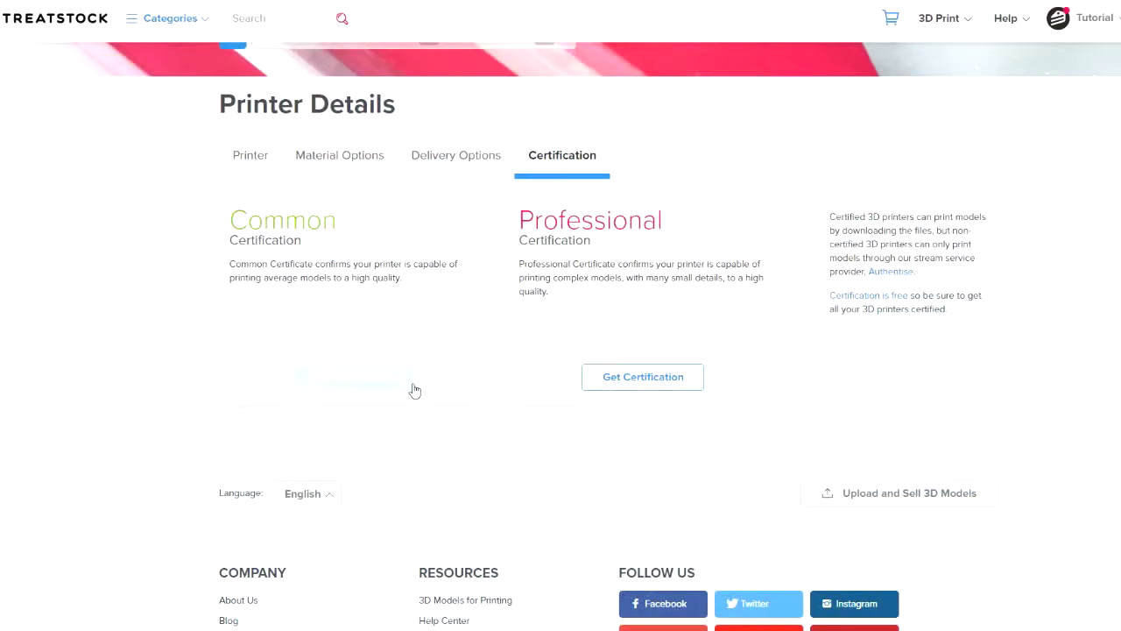
scroll(846, 400, "down", 2)
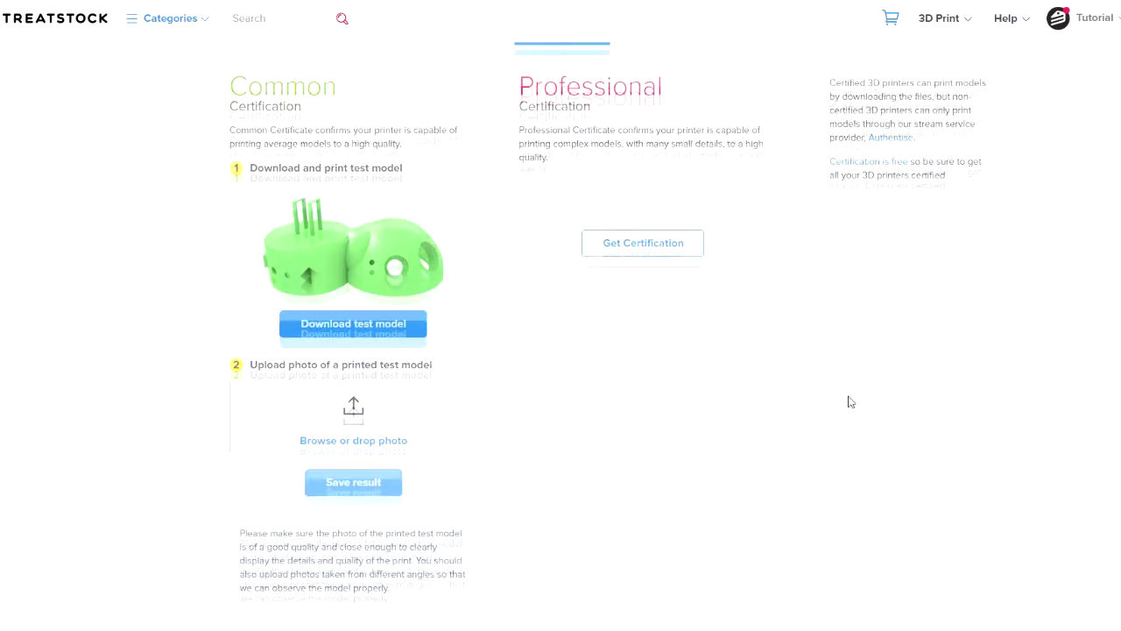
left_click(686, 249)
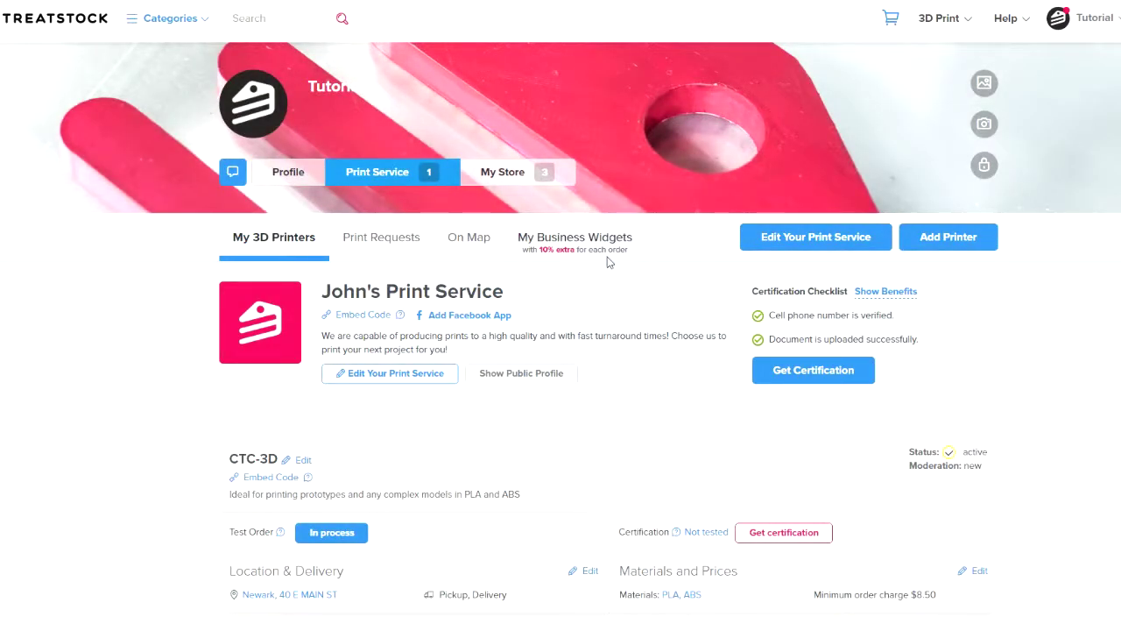
left_click(609, 261)
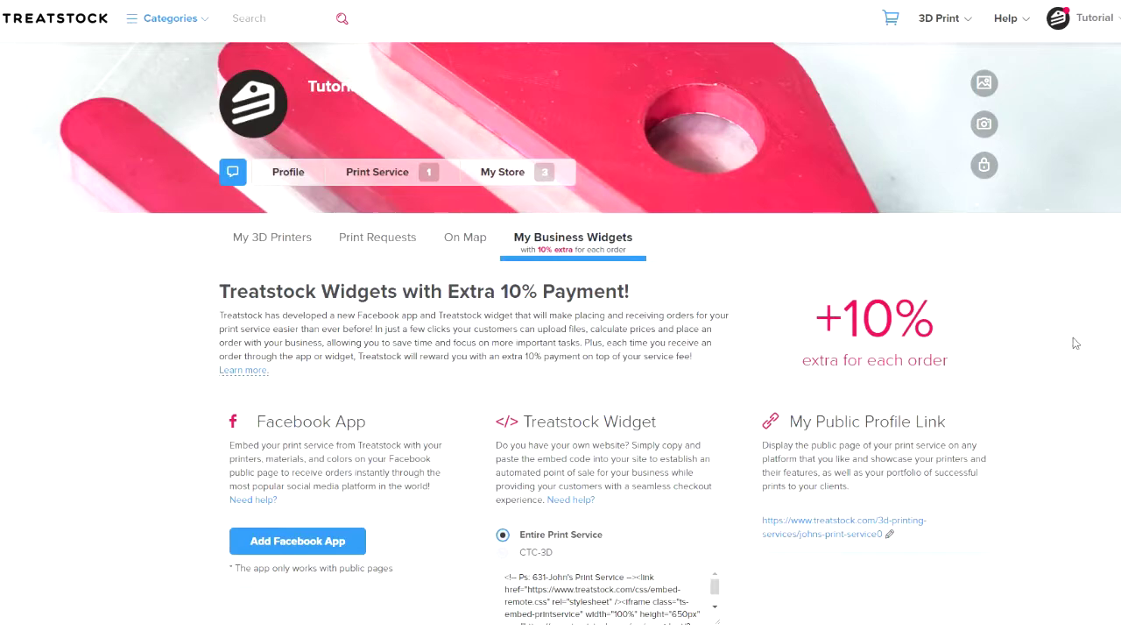
scroll(1076, 342, "down", 3)
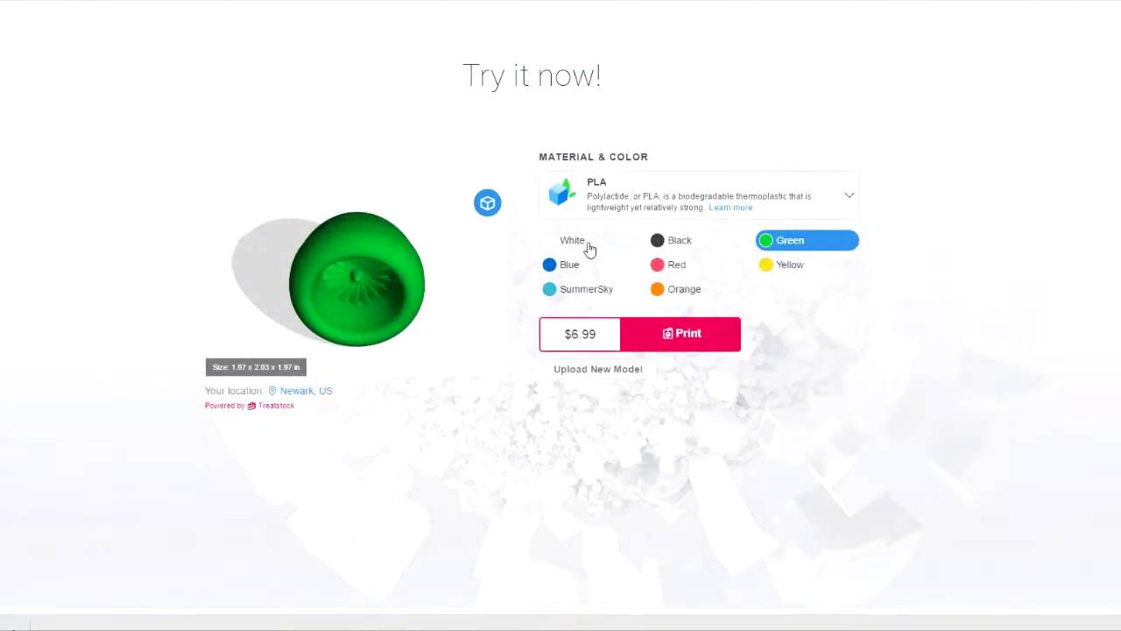
Switch the Try it now demo model to White and list the available materials
left_click(578, 242)
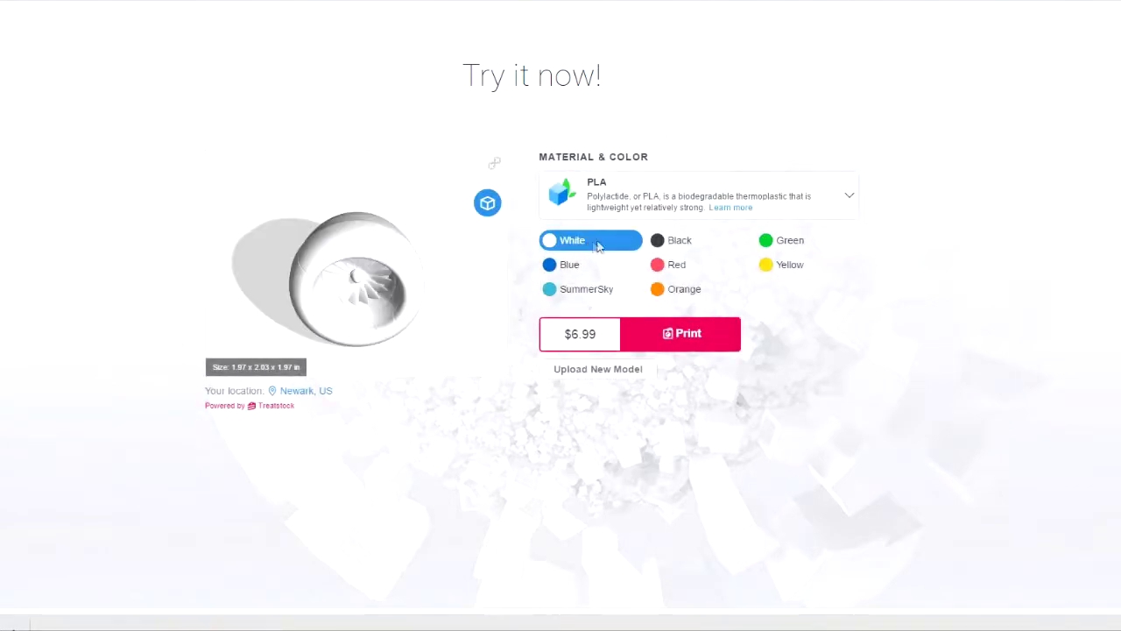
left_click(848, 199)
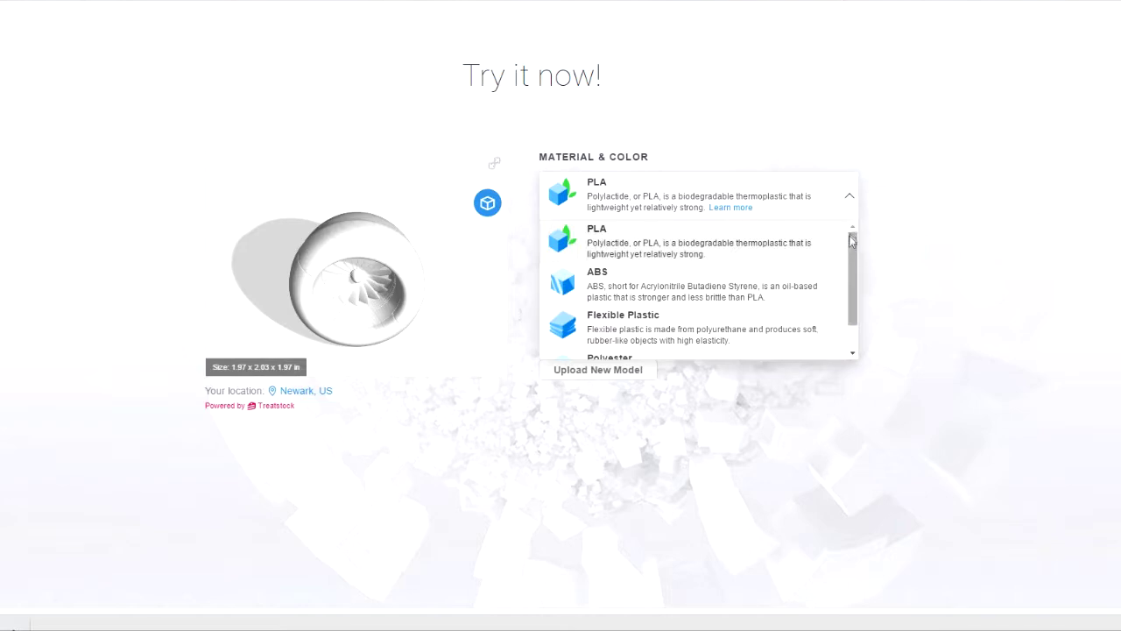